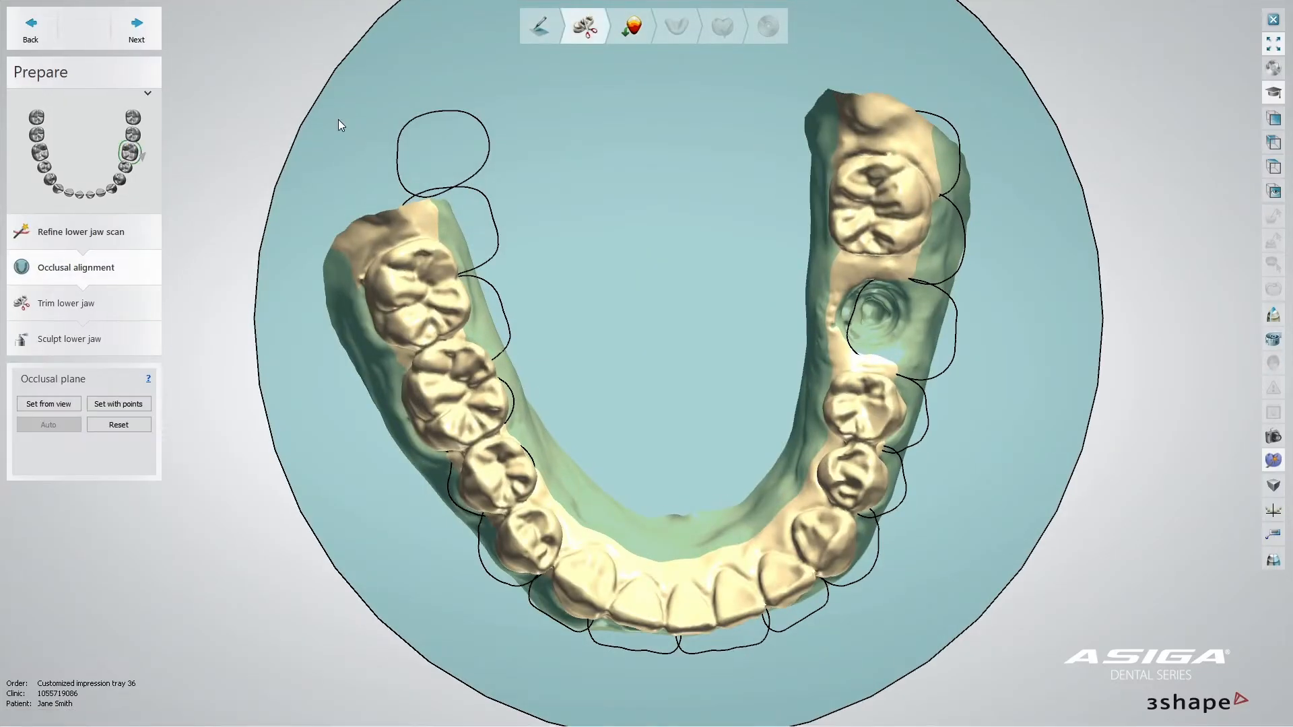
Accept the occlusal alignment and the untrimmed lower jaw scan, and proceed to surveying and blocking out
{"action": "left_click", "coordinate": [145, 35]}
{"action": "left_click", "coordinate": [145, 35]}
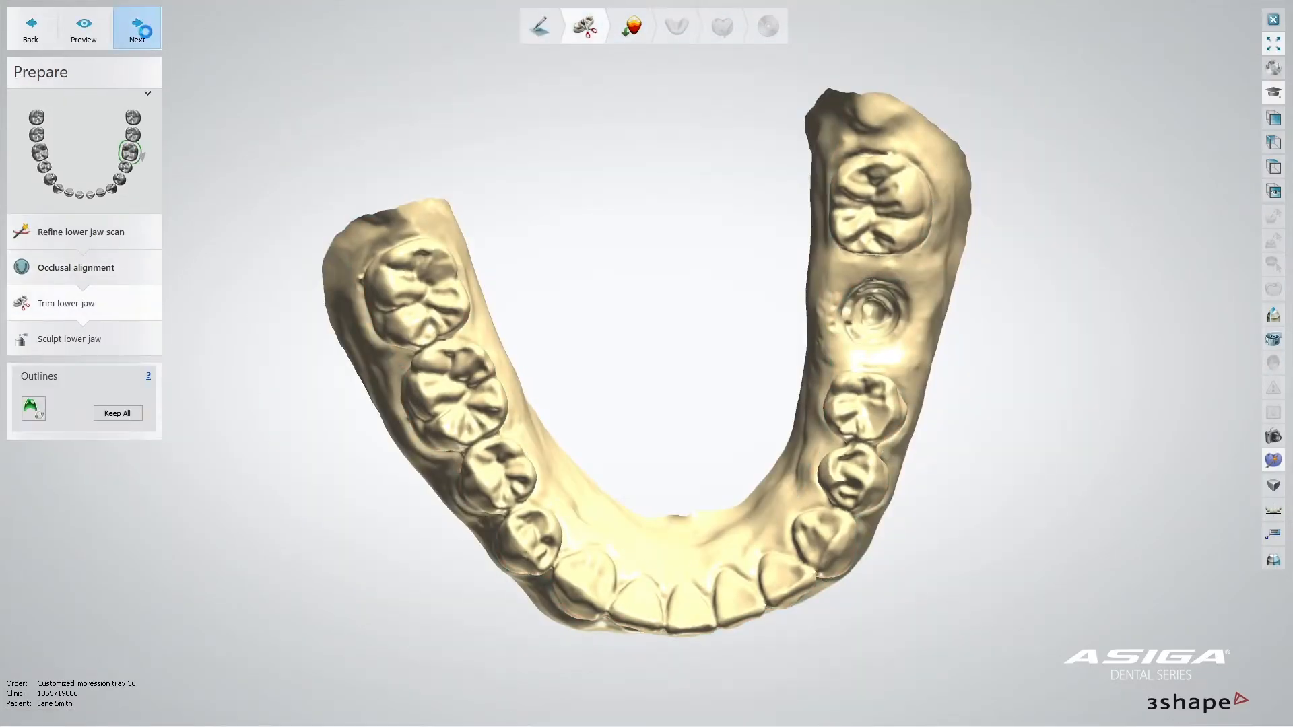
{"action": "left_click", "coordinate": [144, 31]}
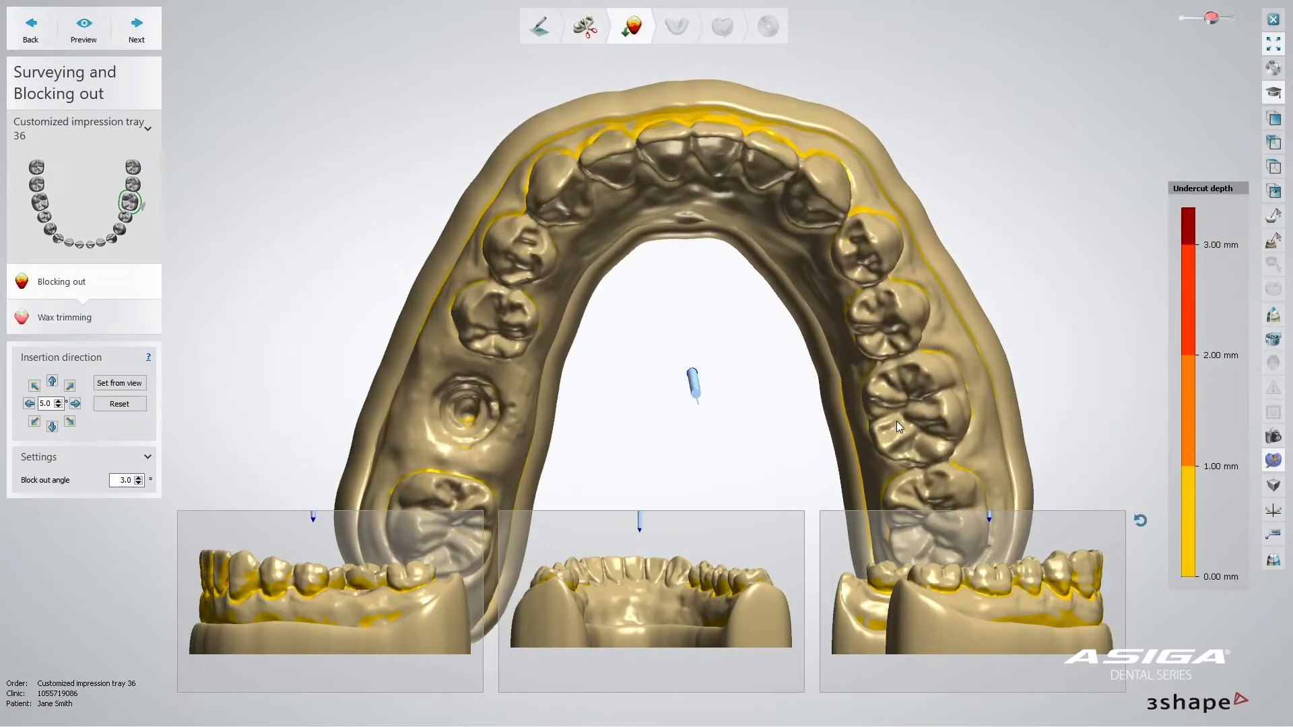
Set the insertion direction from the current view, then accept the block-out and wax trimming without sculpting
{"action": "left_click", "coordinate": [130, 389]}
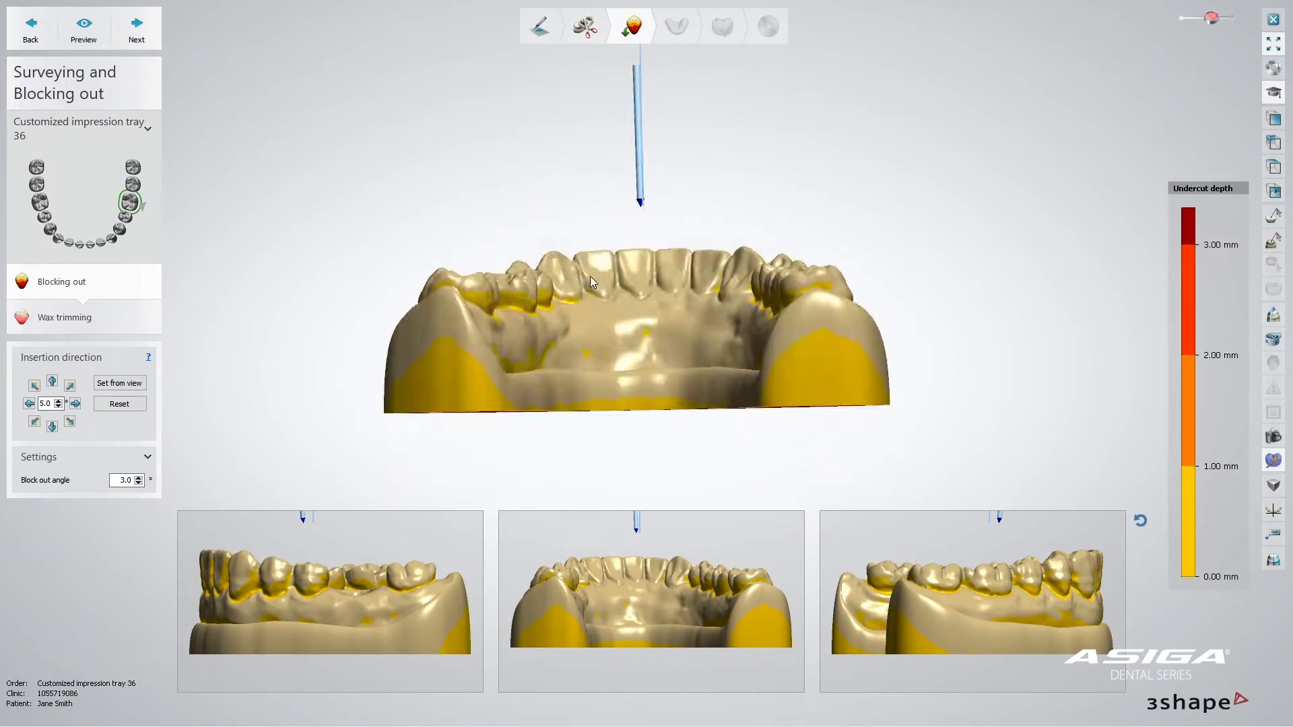
{"action": "left_click", "coordinate": [136, 30]}
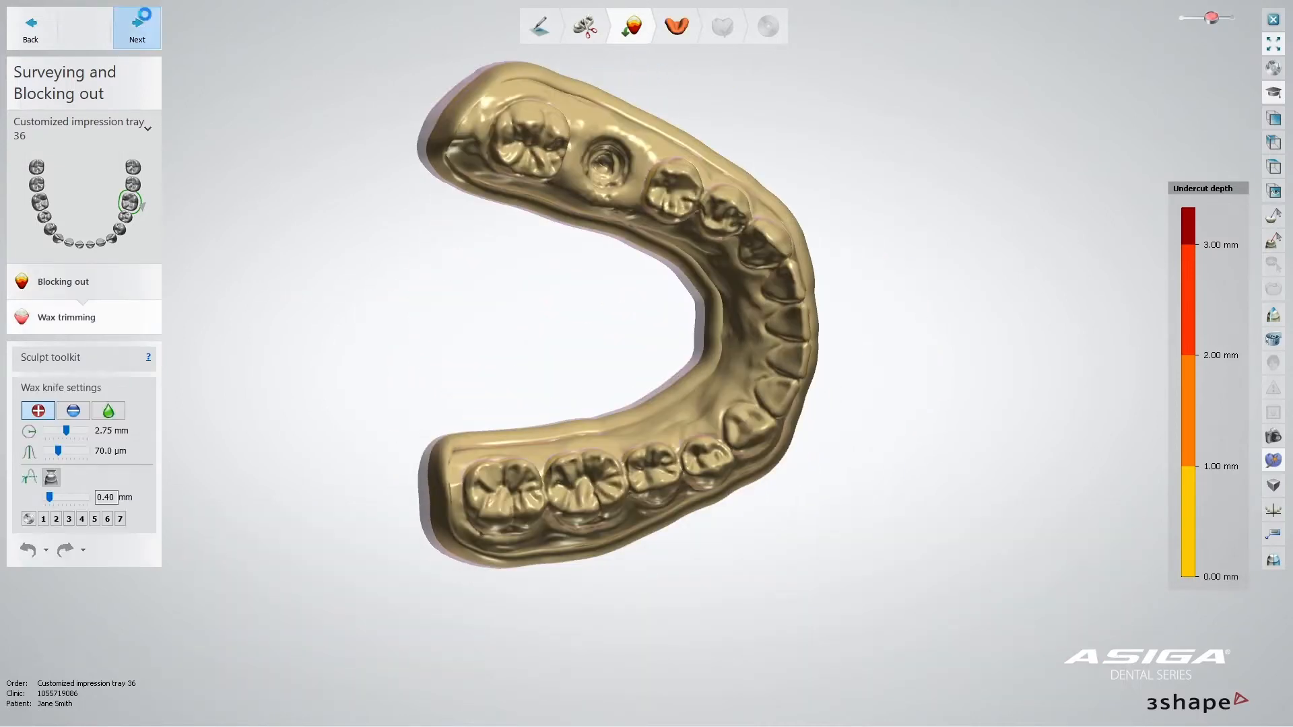
{"action": "left_click", "coordinate": [144, 22]}
Draw a closed tray outline around the whole lower arch, along the gum just below the teeth on both sides
{"action": "left_click", "coordinate": [29, 333]}
{"action": "right_click_drag", "start_coordinate": [758, 431], "coordinate": [424, 367]}
{"action": "right_click_drag", "start_coordinate": [754, 393], "coordinate": [837, 319]}
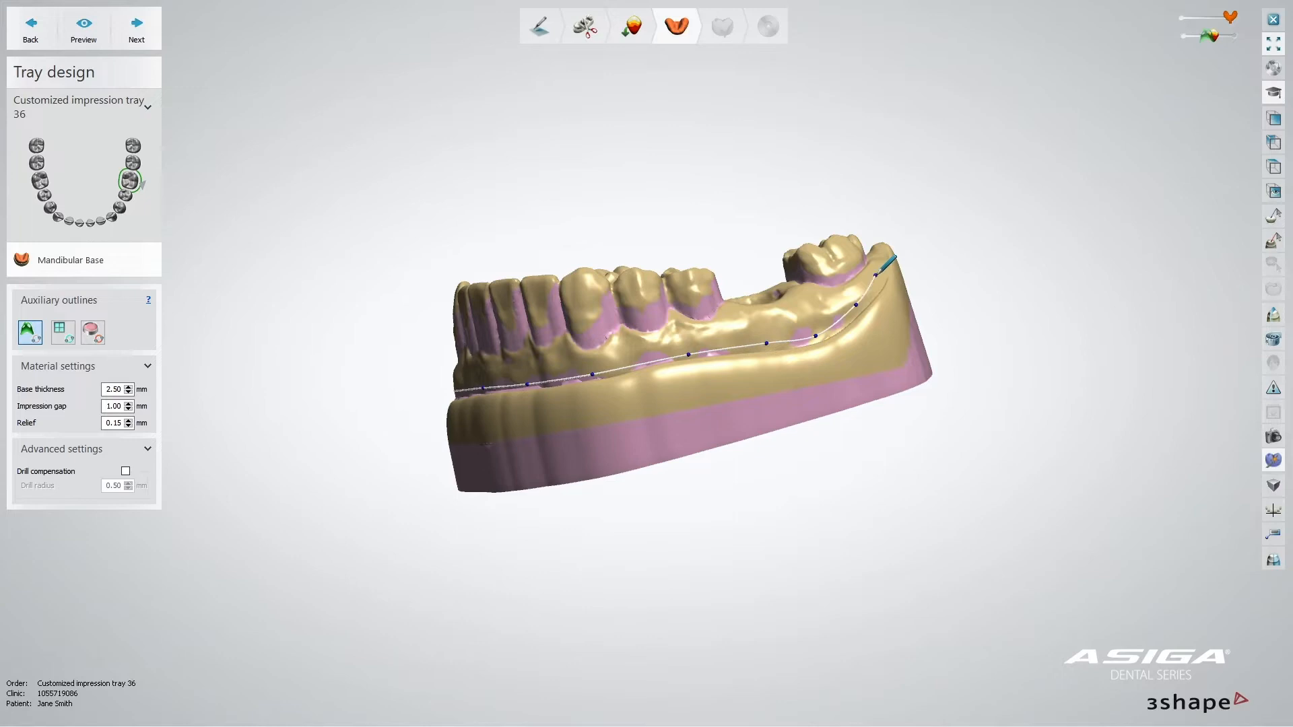
{"action": "right_click_drag", "start_coordinate": [877, 272], "coordinate": [460, 412]}
{"action": "right_click_drag", "start_coordinate": [440, 469], "coordinate": [459, 461]}
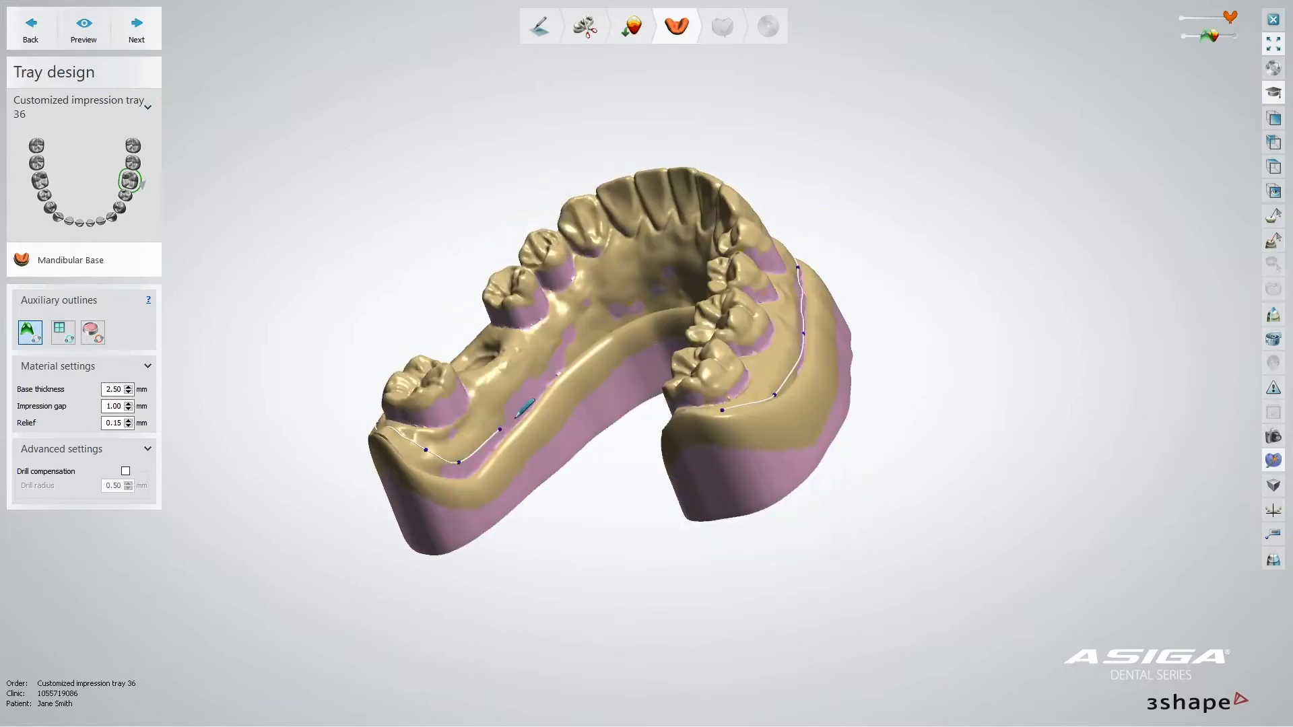
{"action": "right_click_drag", "start_coordinate": [586, 330], "coordinate": [852, 315]}
{"action": "right_click_drag", "start_coordinate": [857, 267], "coordinate": [589, 242]}
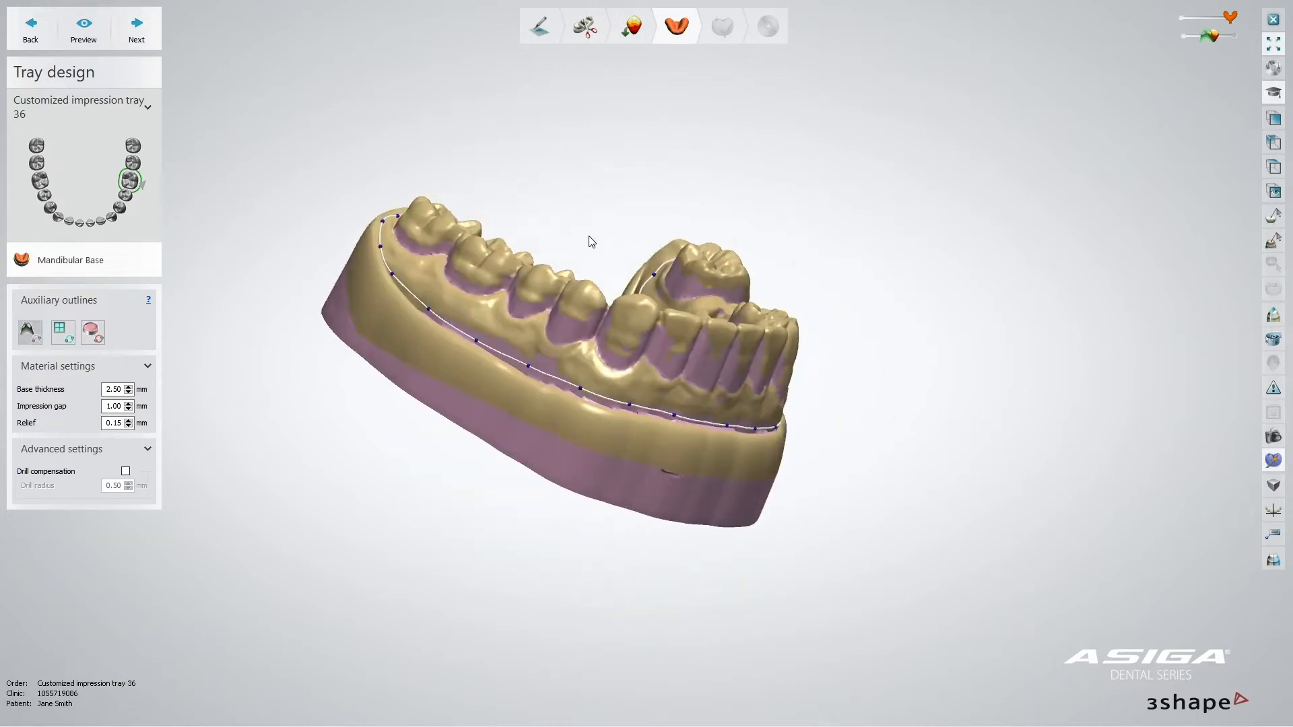
Generate the tray preview, hide the jaw model to check the tray alone, and proceed to finalizing
{"action": "left_click", "coordinate": [86, 32]}
{"action": "left_click_drag", "start_coordinate": [1209, 36], "coordinate": [1189, 36]}
{"action": "right_click_drag", "start_coordinate": [1145, 120], "coordinate": [1082, 177]}
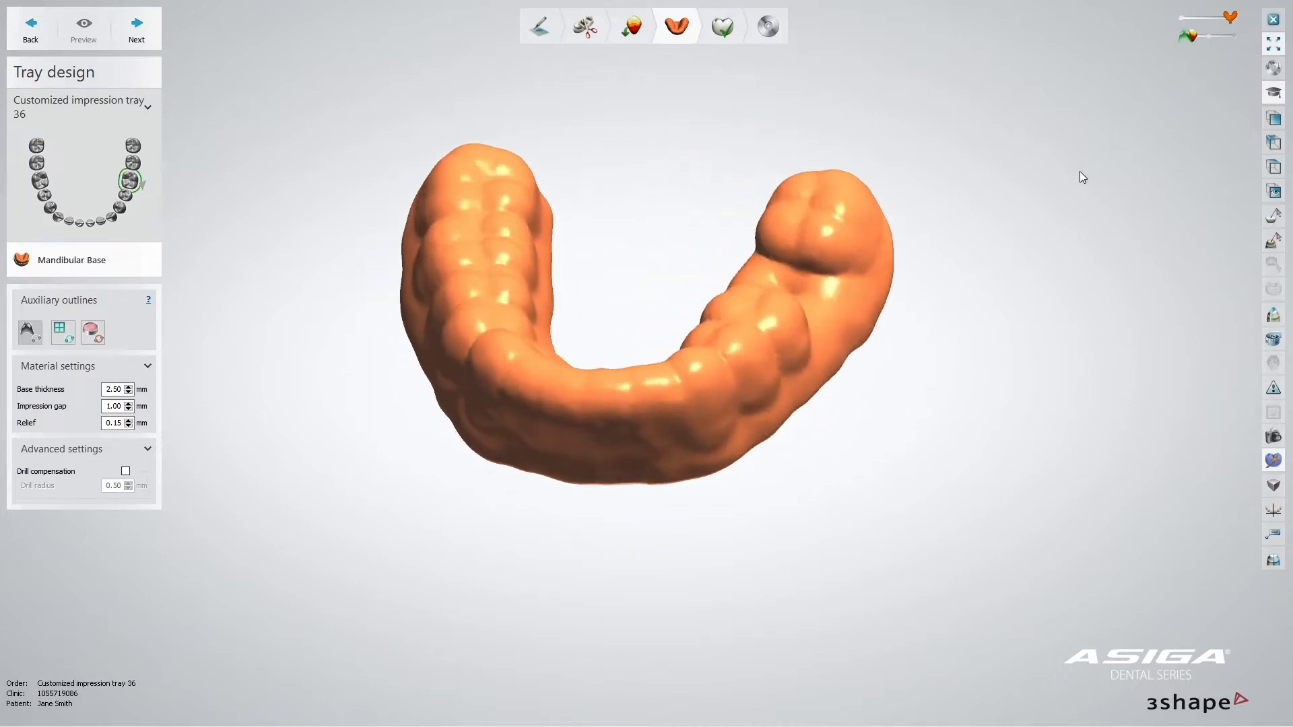
{"action": "left_click", "coordinate": [152, 26]}
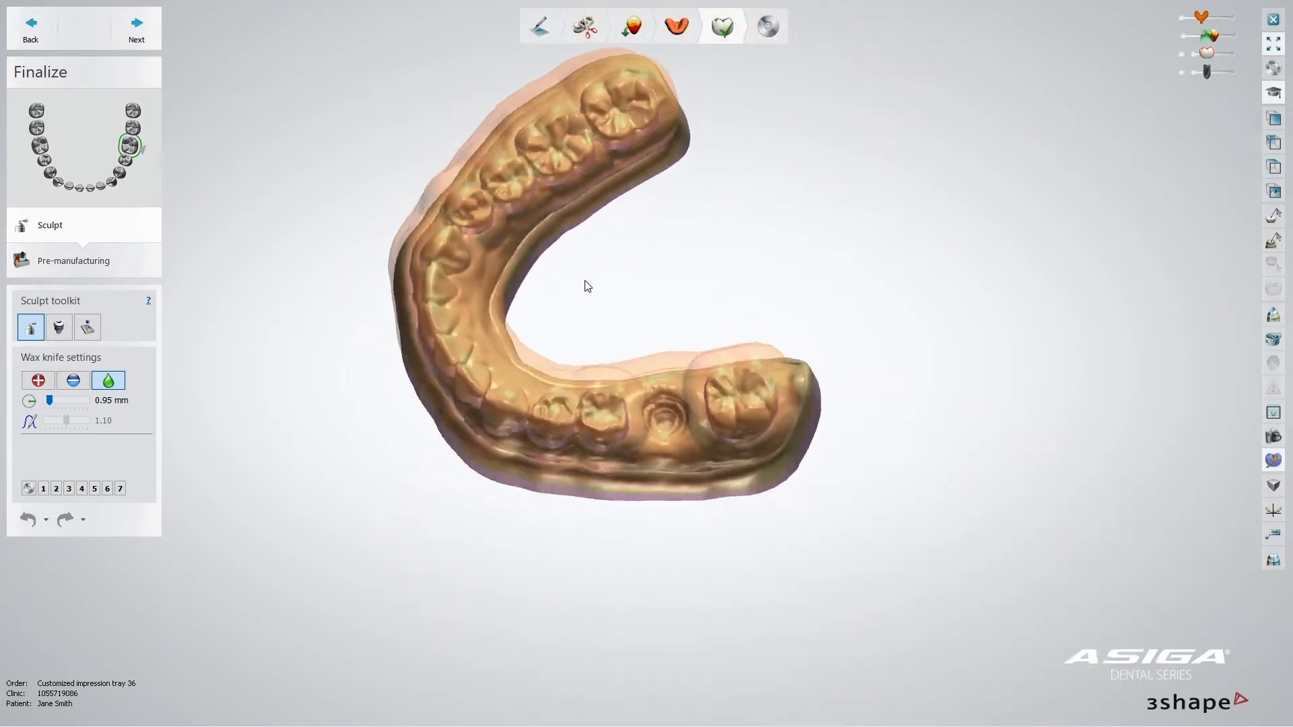
Place an Impression coping well attachment from the Customized tray group over the implant site at tooth 36
{"action": "left_click", "coordinate": [58, 327]}
{"action": "left_click", "coordinate": [84, 420]}
{"action": "left_click", "coordinate": [87, 479]}
{"action": "left_click", "coordinate": [91, 453]}
{"action": "left_click", "coordinate": [85, 486]}
{"action": "left_click", "coordinate": [136, 473]}
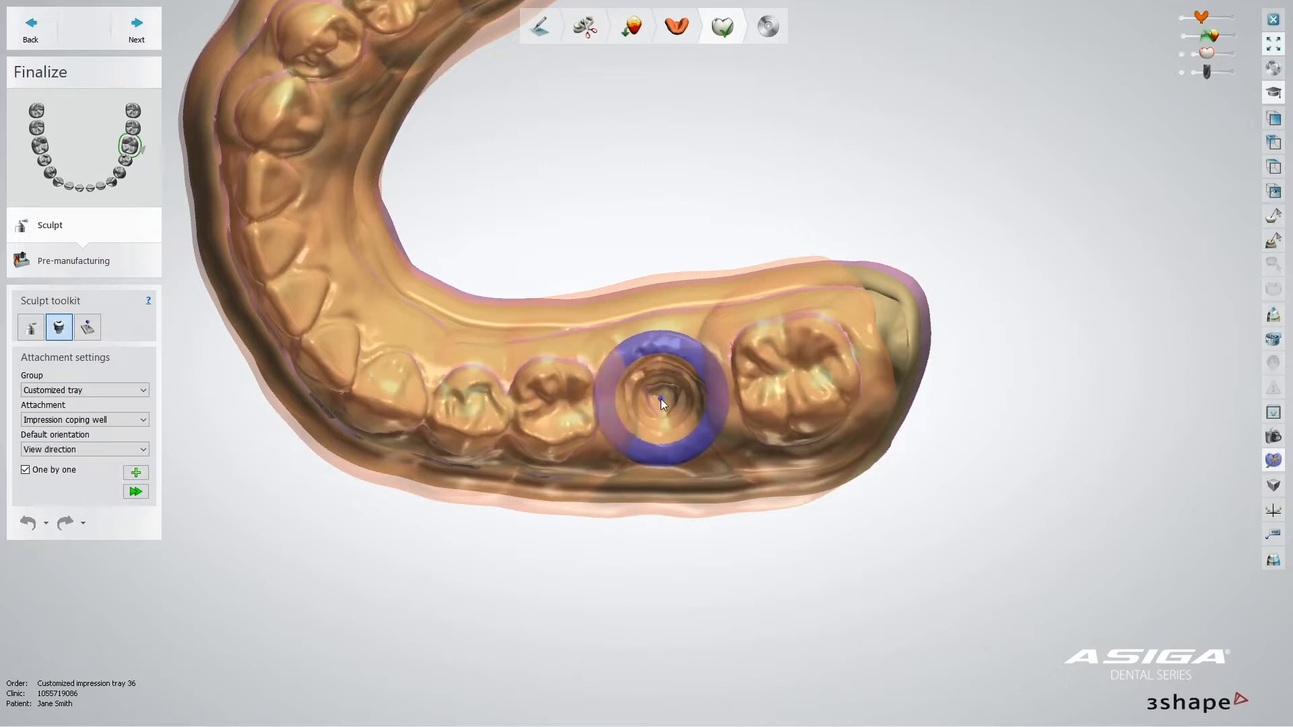
{"action": "left_click", "coordinate": [661, 399]}
Adjust the impression coping well upward in side view and merge it into the tray
{"action": "right_click_drag", "start_coordinate": [866, 459], "coordinate": [862, 337]}
{"action": "left_click_drag", "start_coordinate": [625, 181], "coordinate": [620, 106]}
{"action": "left_click", "coordinate": [136, 493]}
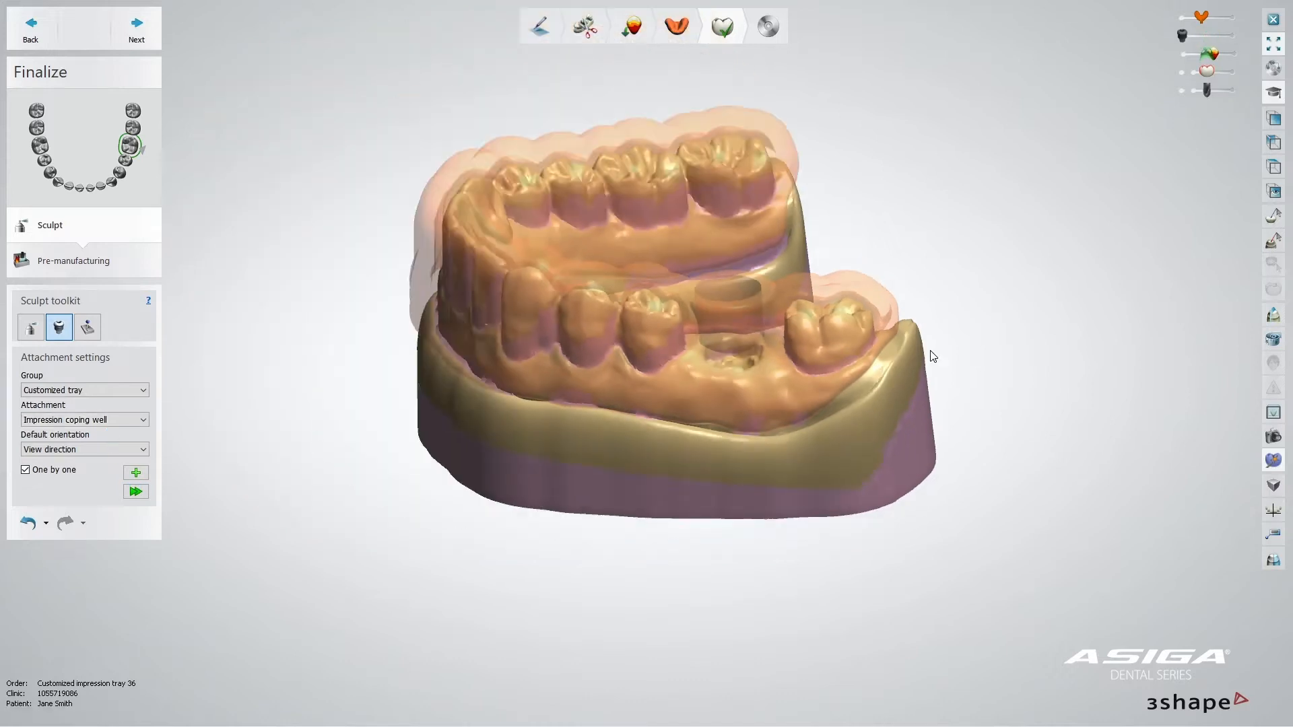
Place a Handle angled large attachment from the Customized tray group at the front teeth of the tray
{"action": "right_click_drag", "start_coordinate": [929, 352], "coordinate": [923, 425]}
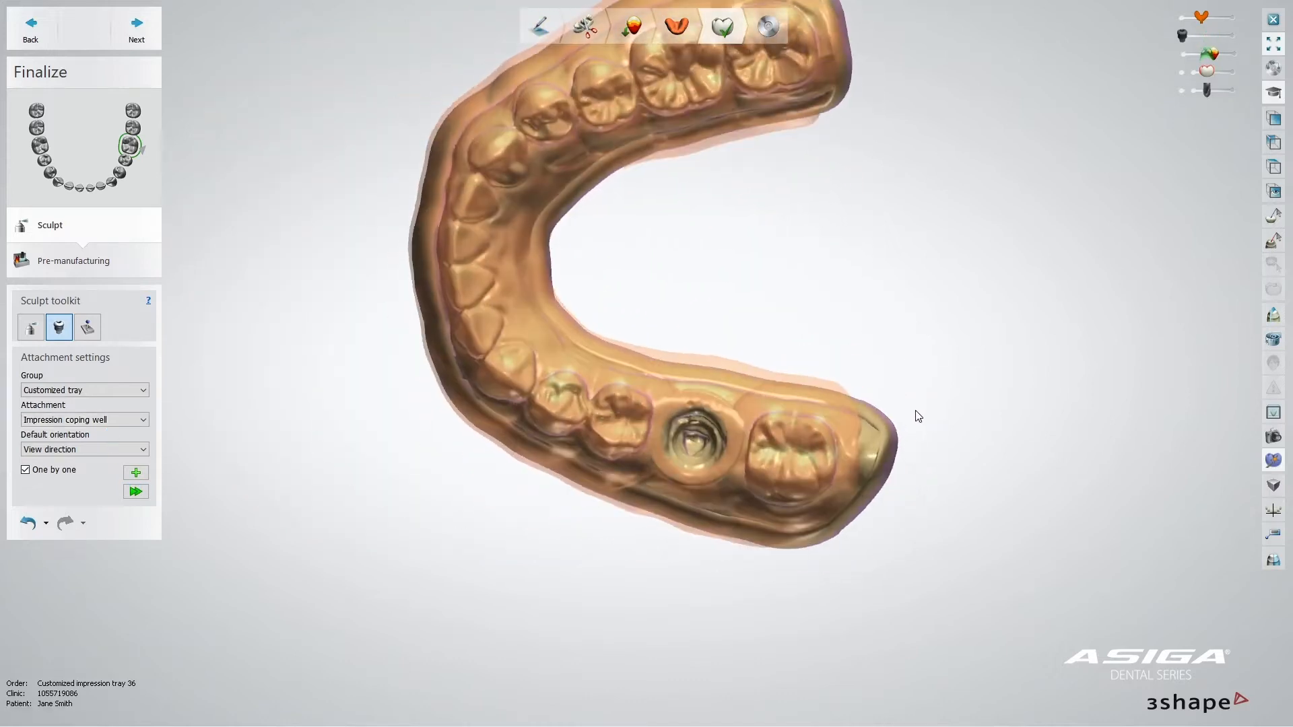
{"action": "left_click", "coordinate": [128, 419]}
{"action": "left_click", "coordinate": [74, 458]}
{"action": "left_click", "coordinate": [81, 449]}
{"action": "left_click", "coordinate": [54, 468]}
{"action": "left_click", "coordinate": [135, 473]}
{"action": "left_click", "coordinate": [459, 266]}
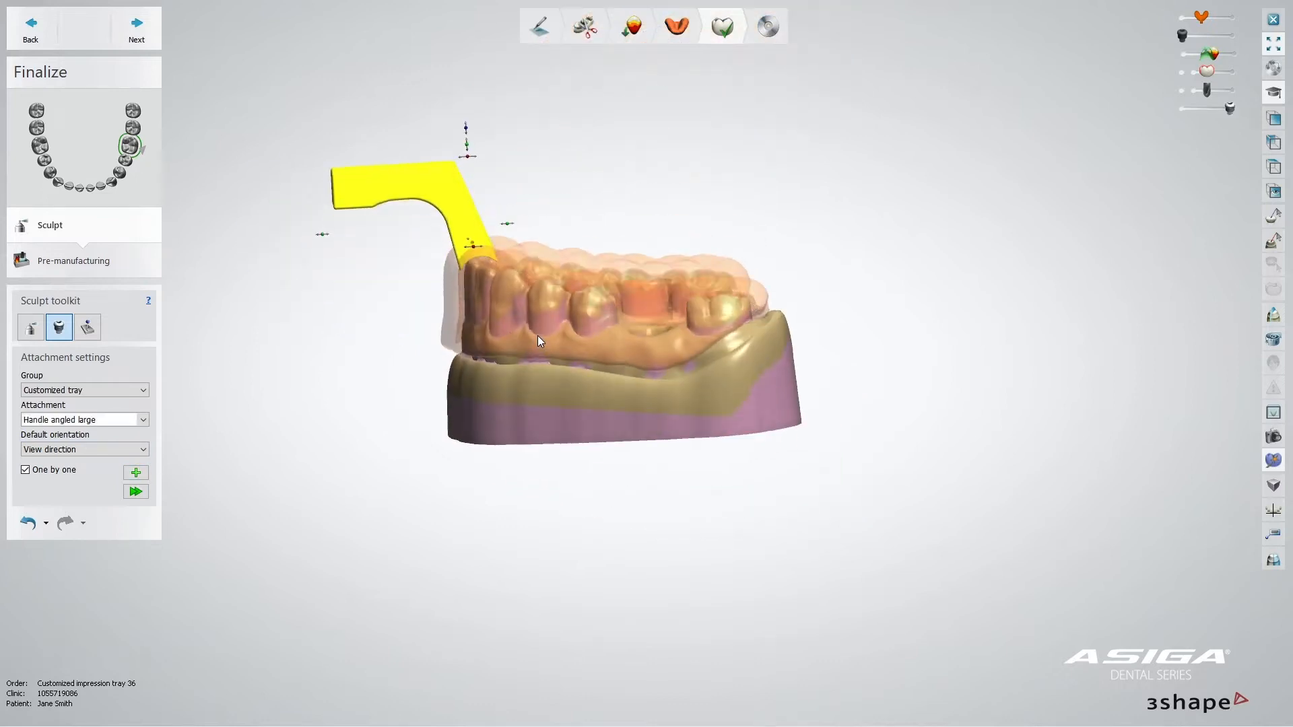
Adjust the angled handle's position at the front of the arch and merge it into the tray
{"action": "left_click_drag", "start_coordinate": [468, 157], "coordinate": [476, 156]}
{"action": "right_click_drag", "start_coordinate": [477, 168], "coordinate": [432, 321]}
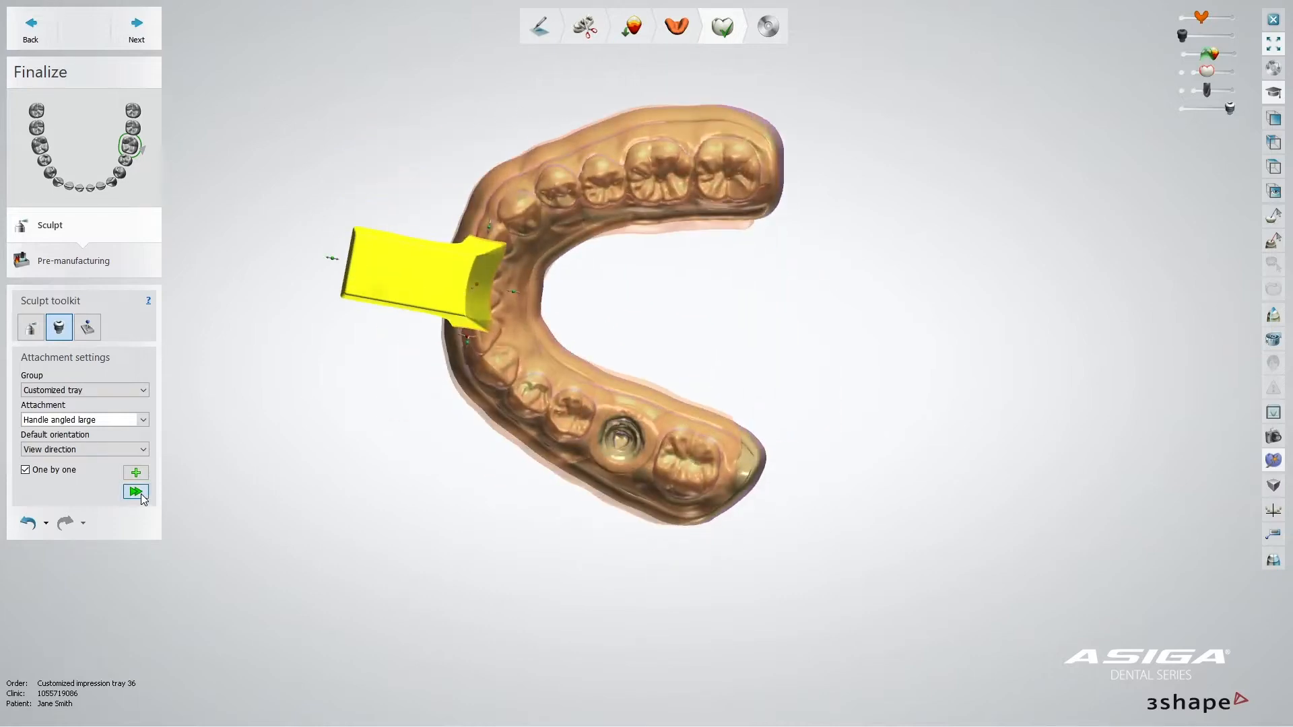
{"action": "left_click", "coordinate": [140, 494]}
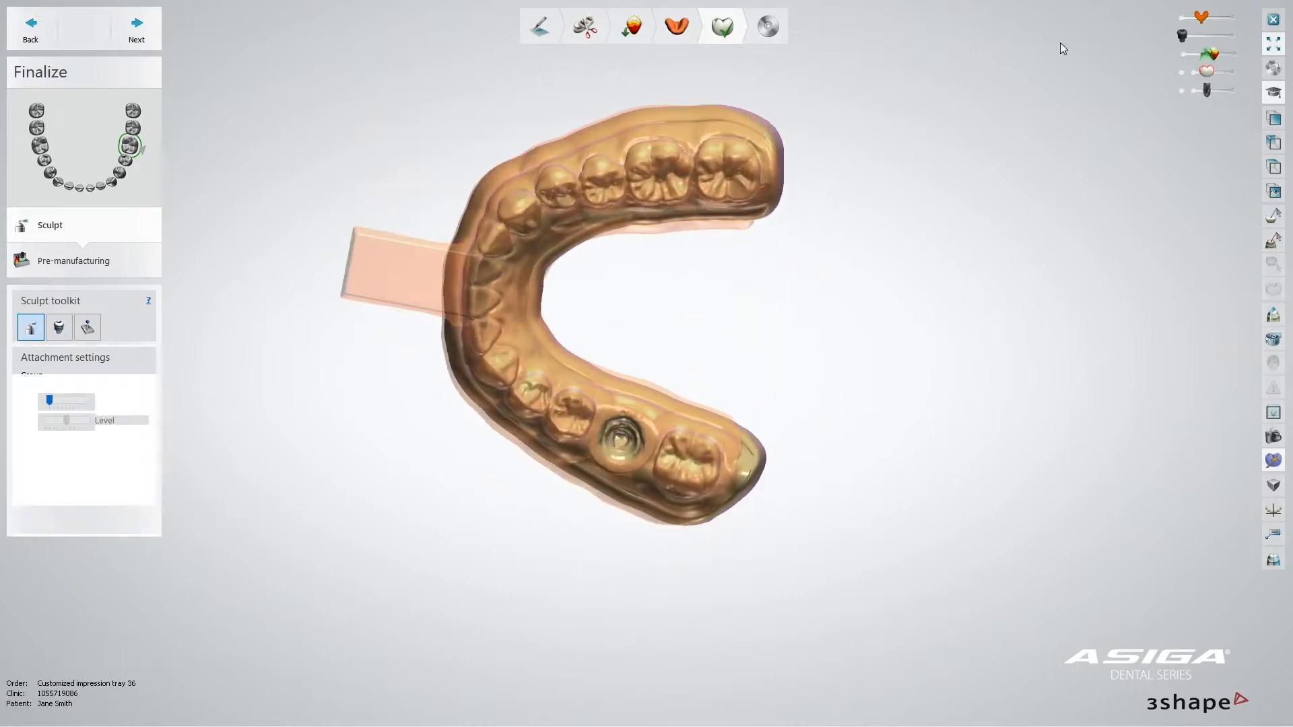
Examine the finished tray with its handle and coping well from all sides against the jaw model
{"action": "mouse_move", "coordinate": [899, 323]}
{"action": "right_mouse_down"}
{"action": "mouse_move", "coordinate": [933, 168]}
{"action": "mouse_move", "coordinate": [869, 196]}
{"action": "right_mouse_up"}
{"action": "scroll", "coordinate": [691, 437], "scroll_direction": "up", "scroll_amount": 3}
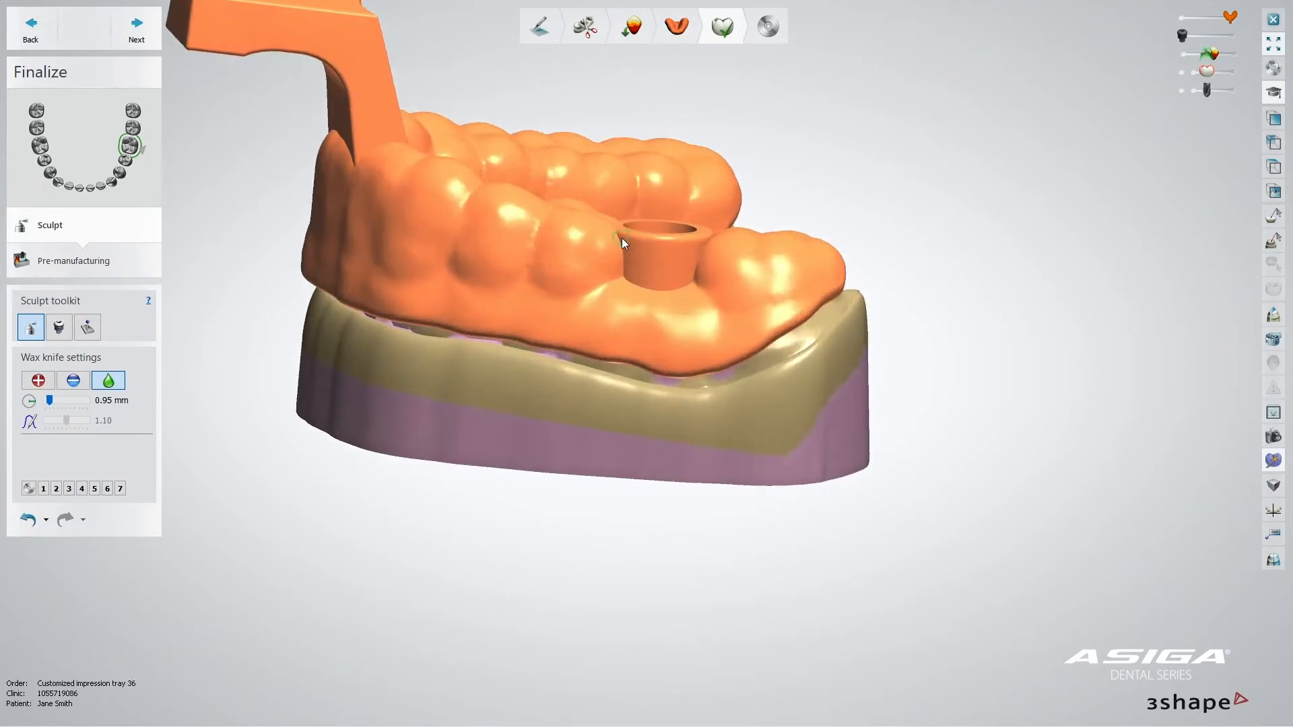
{"action": "right_click_drag", "start_coordinate": [708, 240], "coordinate": [320, 117]}
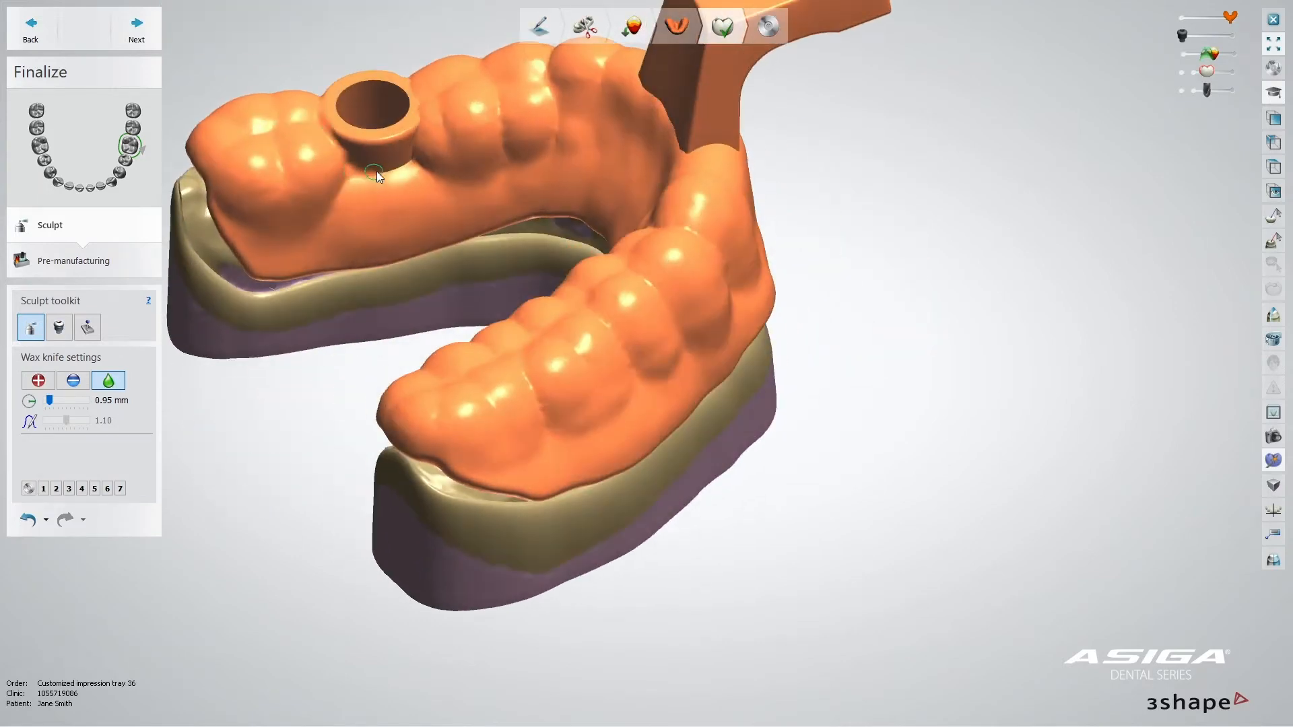
{"action": "right_click_drag", "start_coordinate": [440, 116], "coordinate": [468, 90]}
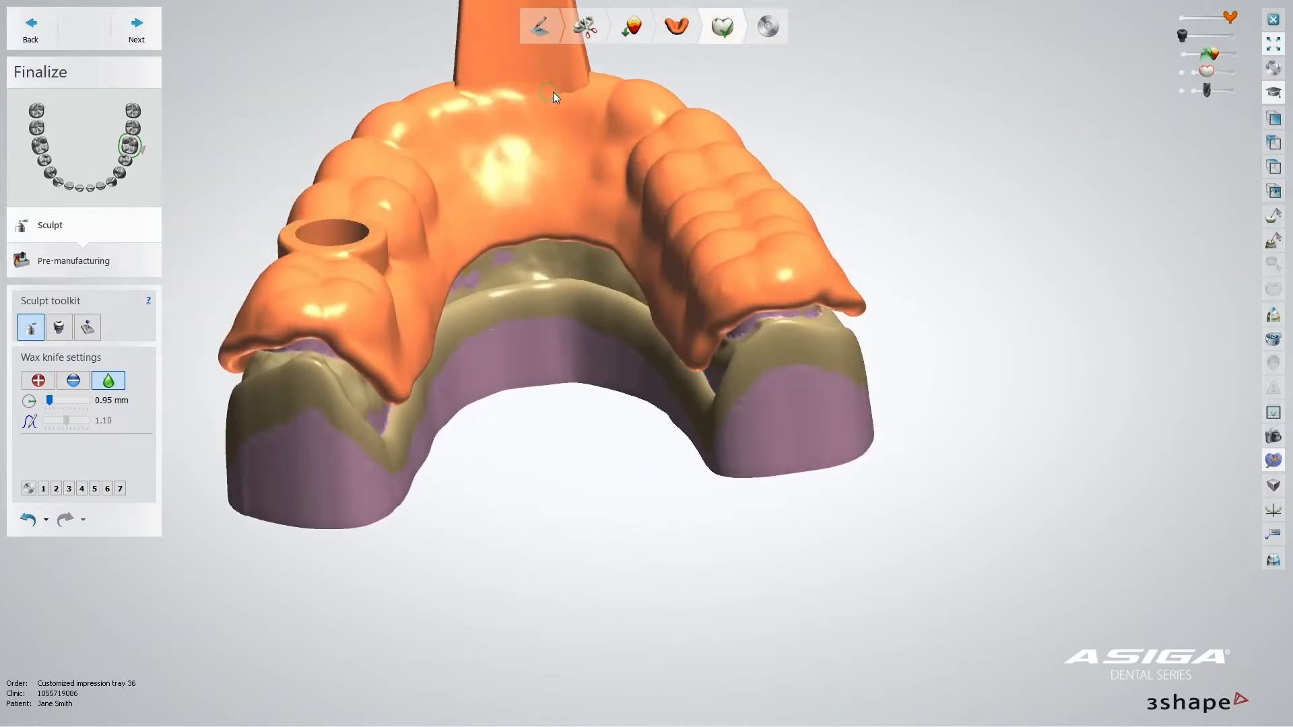
{"action": "right_click_drag", "start_coordinate": [656, 580], "coordinate": [561, 247]}
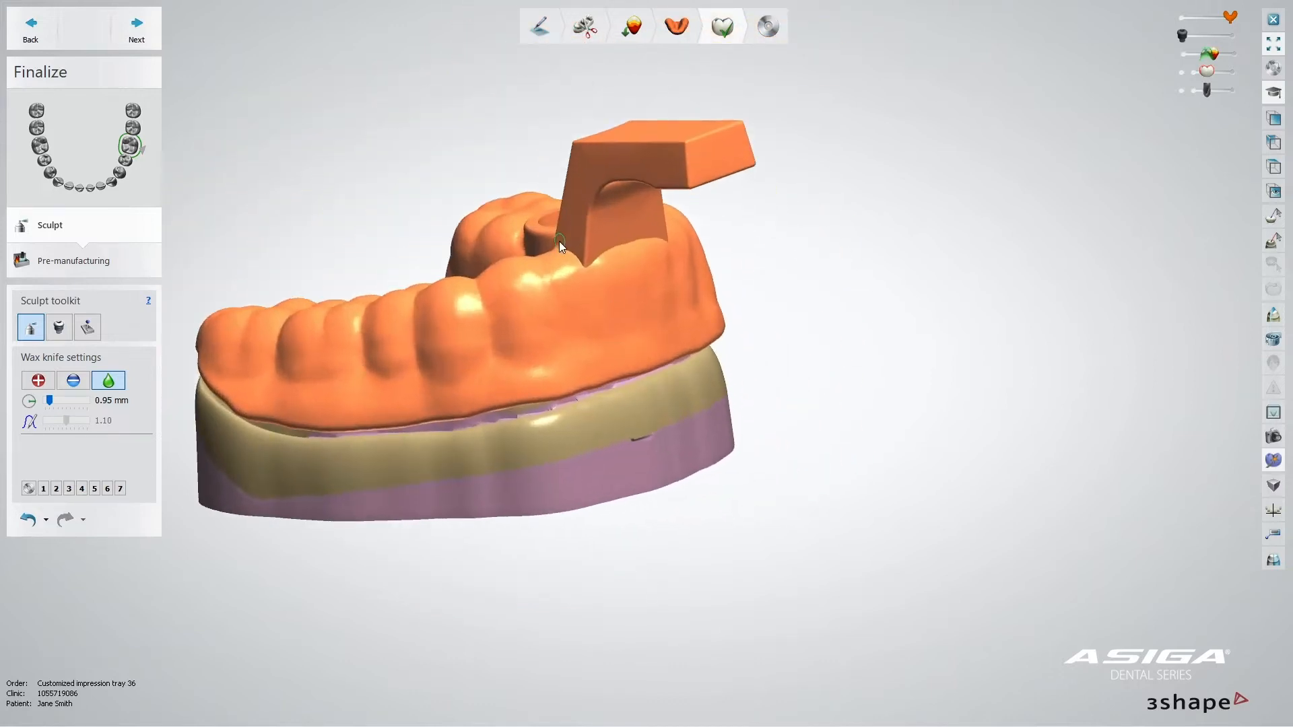
{"action": "right_click_drag", "start_coordinate": [649, 237], "coordinate": [399, 274]}
{"action": "right_click_drag", "start_coordinate": [851, 266], "coordinate": [851, 343]}
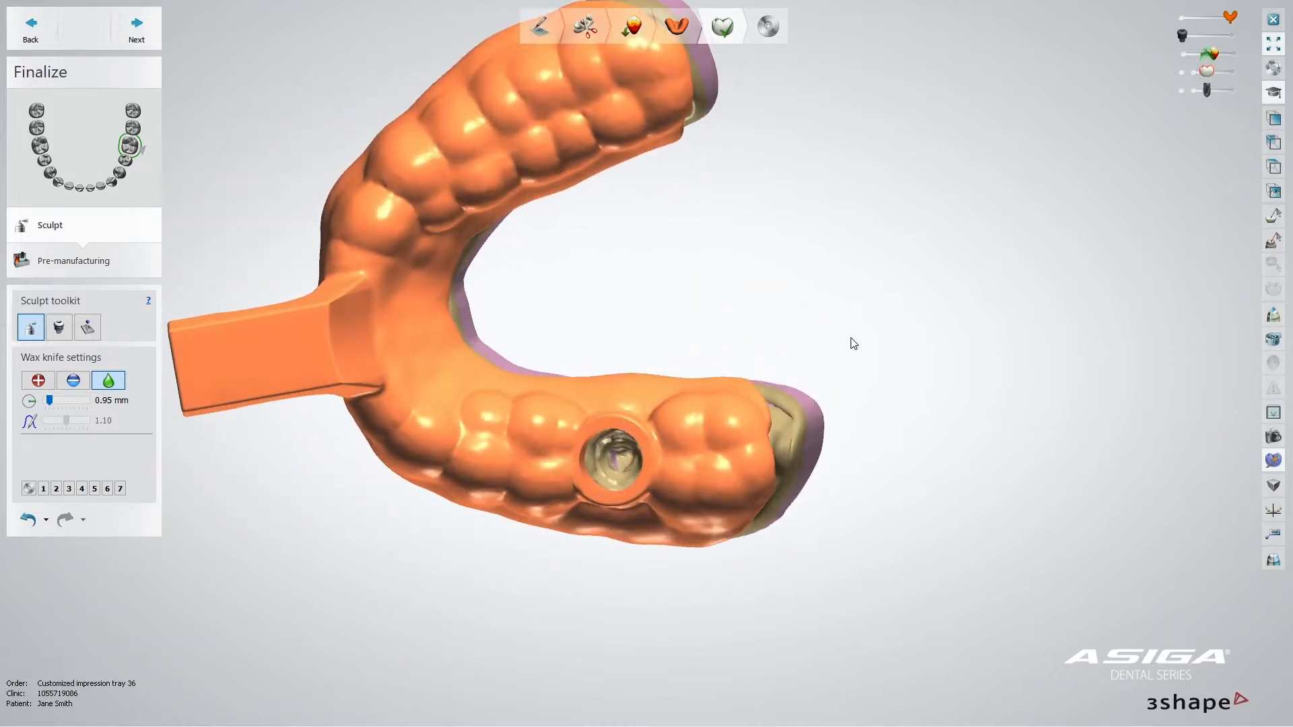
Save the completed impression tray design and close it after viewing the tray without the jaw model
{"action": "left_click", "coordinate": [137, 31]}
{"action": "left_click", "coordinate": [137, 30]}
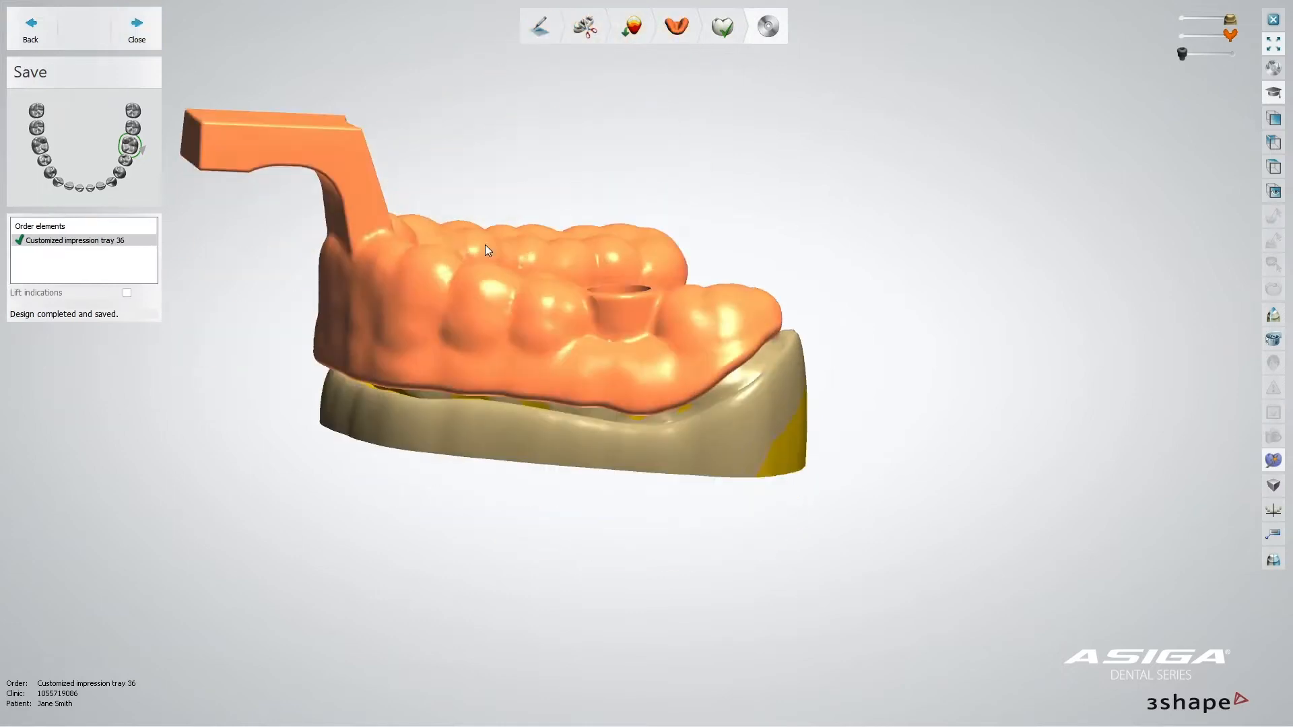
{"action": "left_click_drag", "start_coordinate": [1230, 20], "coordinate": [1180, 20]}
{"action": "right_click_drag", "start_coordinate": [1031, 182], "coordinate": [377, 256]}
{"action": "left_click", "coordinate": [134, 30]}
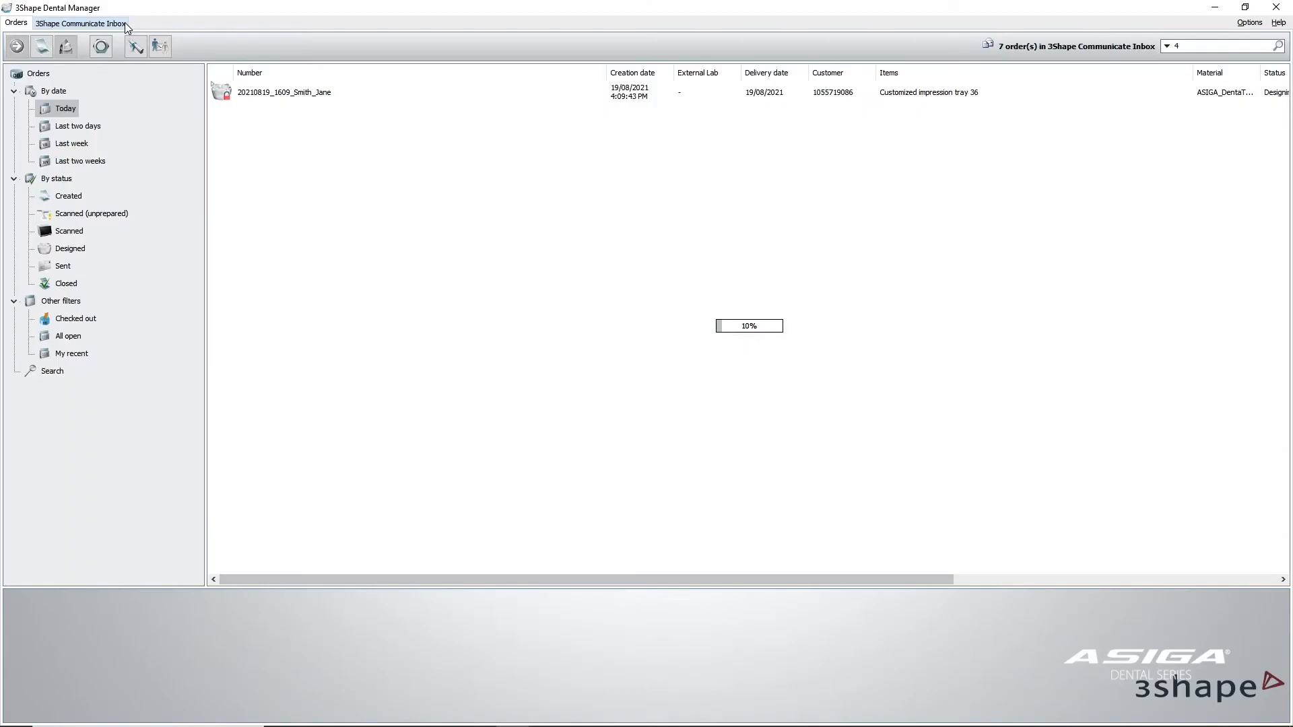
Generate the manufacturing file for the customized impression tray order and open the order's manufacturing folder
{"action": "right_click", "coordinate": [260, 91]}
{"action": "mouse_move", "coordinate": [356, 342]}
{"action": "left_click", "coordinate": [498, 426]}
{"action": "right_click", "coordinate": [264, 91]}
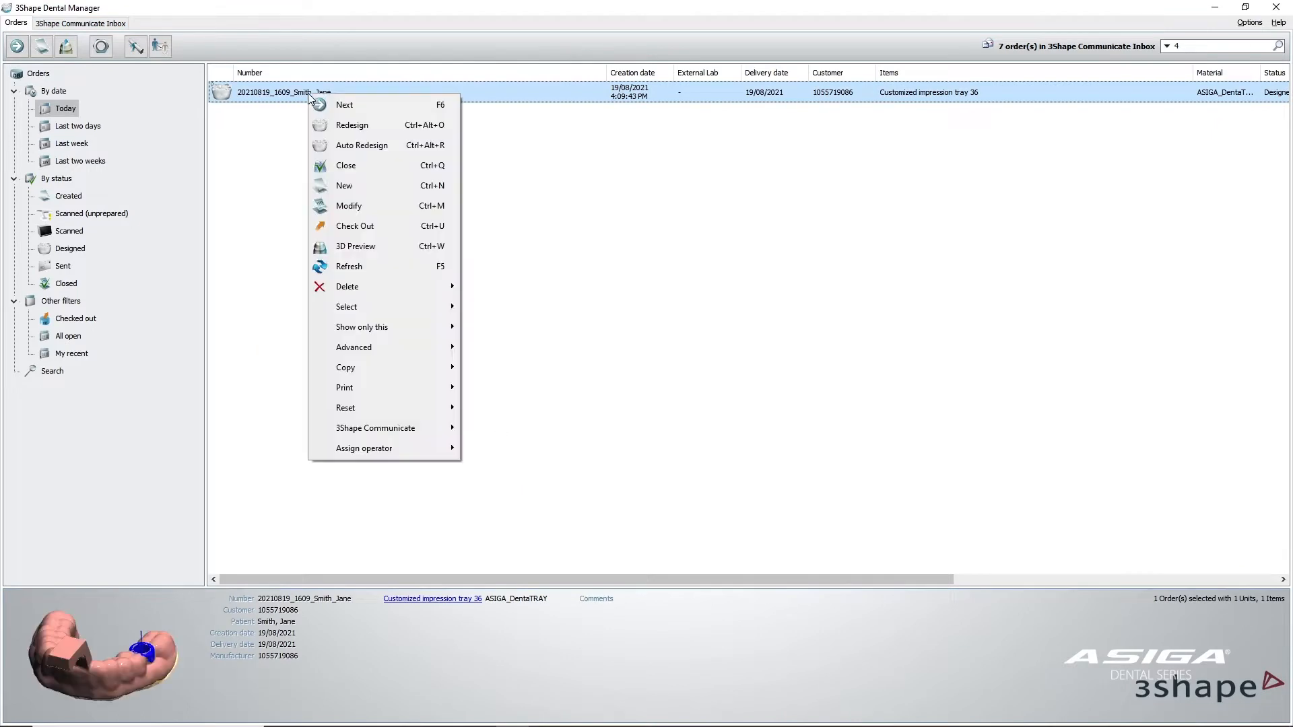
{"action": "mouse_move", "coordinate": [403, 341]}
{"action": "left_click", "coordinate": [512, 407]}
Open the exported tray STL to inspect it in 3D, then close the viewer and the folder
{"action": "double_click", "coordinate": [333, 97]}
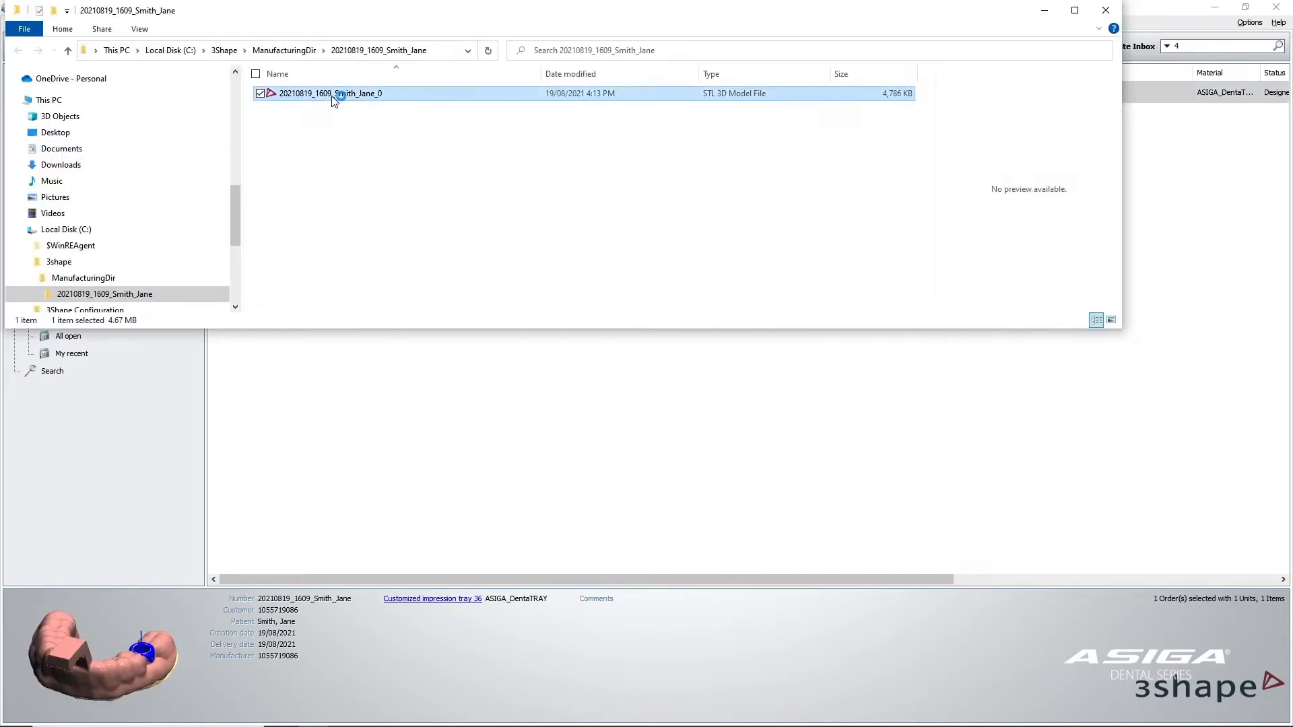
{"action": "right_click_drag", "start_coordinate": [735, 115], "coordinate": [367, 368]}
{"action": "left_click", "coordinate": [1275, 7]}
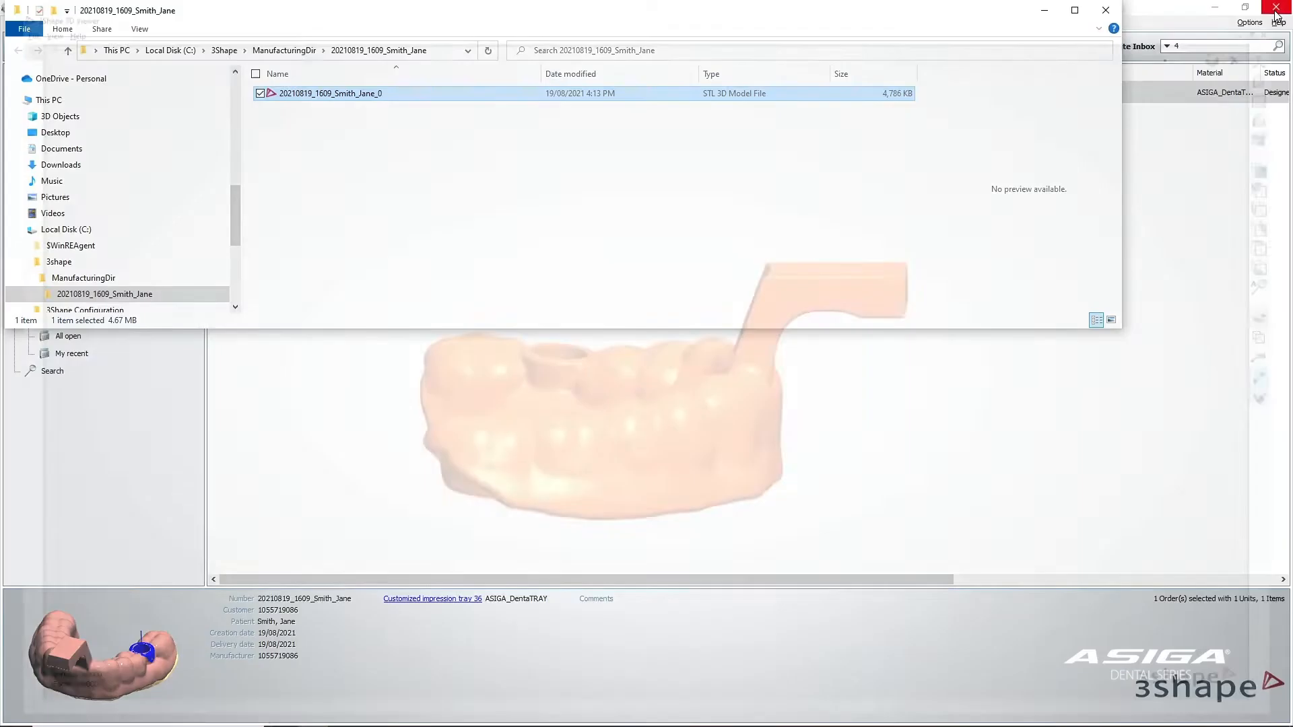
{"action": "left_click", "coordinate": [1111, 8]}
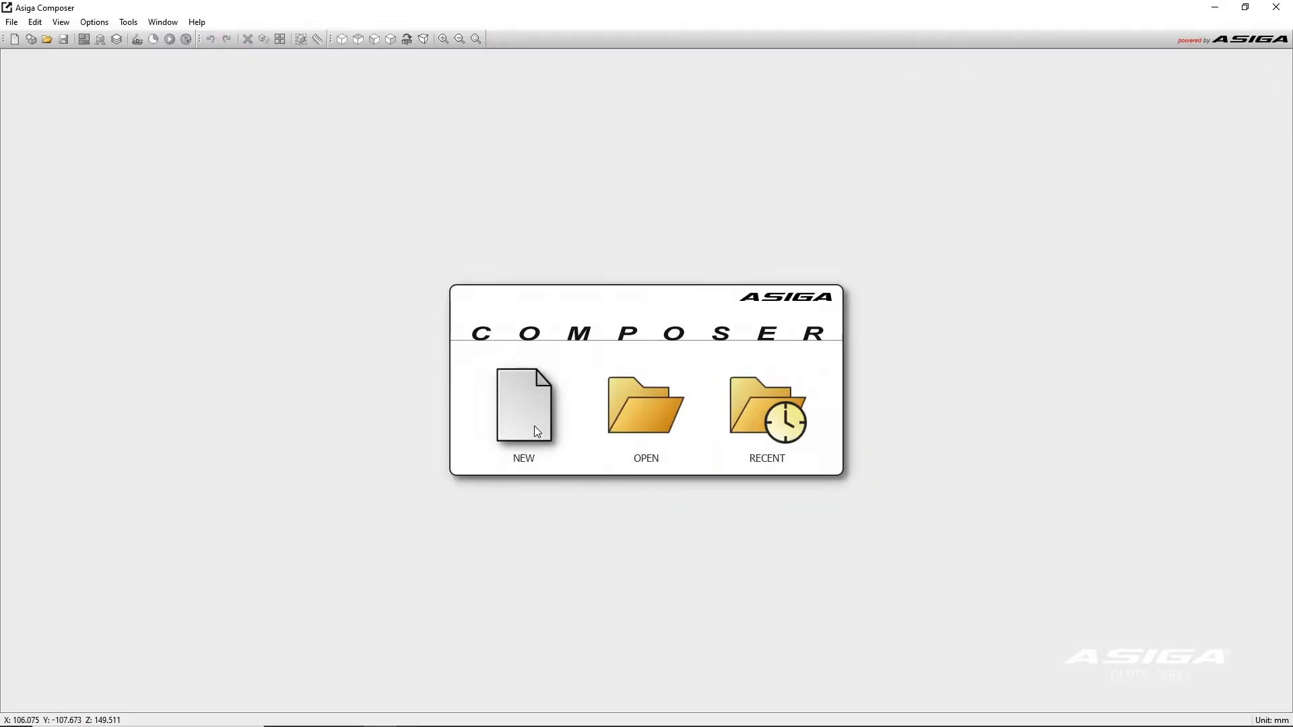
In Asiga Composer, create a new build for the FREEFORM printer with Asiga DentaTRAY material and 0.100 mm slice thickness
{"action": "left_click", "coordinate": [538, 432]}
{"action": "left_click", "coordinate": [688, 372]}
{"action": "left_click", "coordinate": [717, 465]}
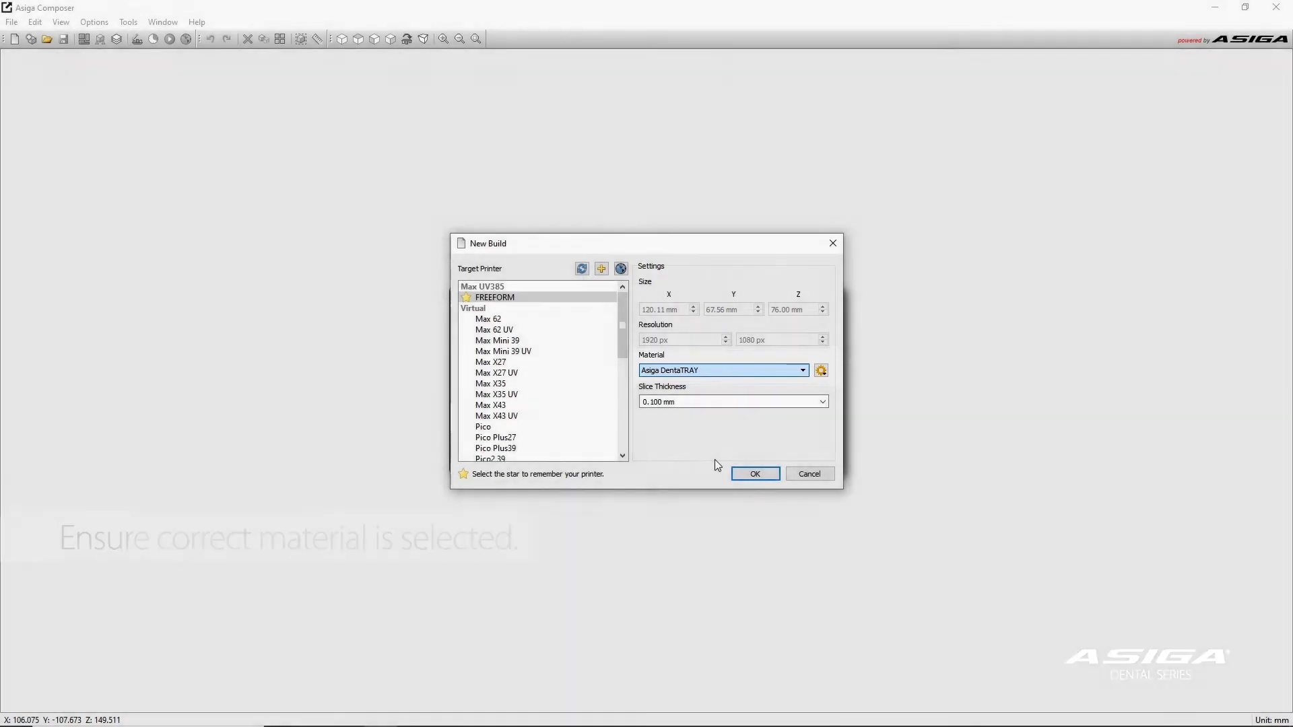
{"action": "left_click", "coordinate": [754, 474]}
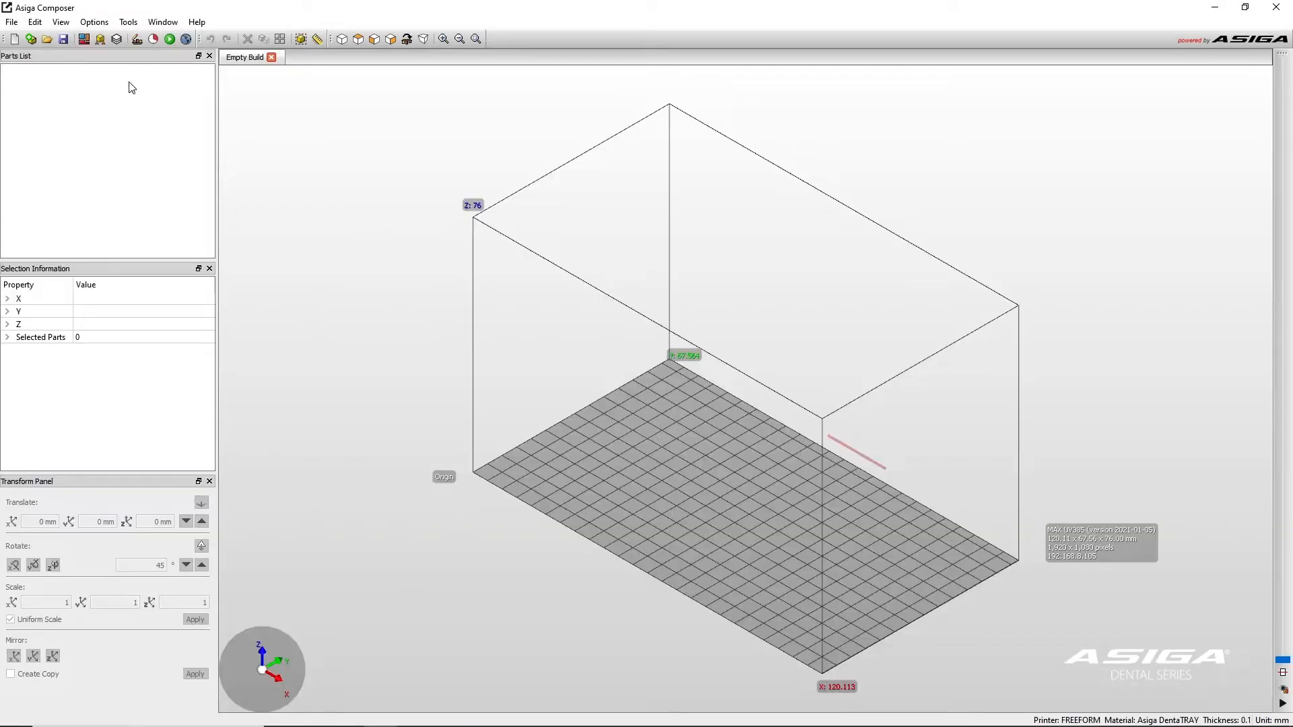
Add the patient's DentaTRAY STL file to the build with Auto-Place positioning, units in mm and quantity 1, and select the part
{"action": "left_click", "coordinate": [30, 39]}
{"action": "left_click", "coordinate": [526, 421]}
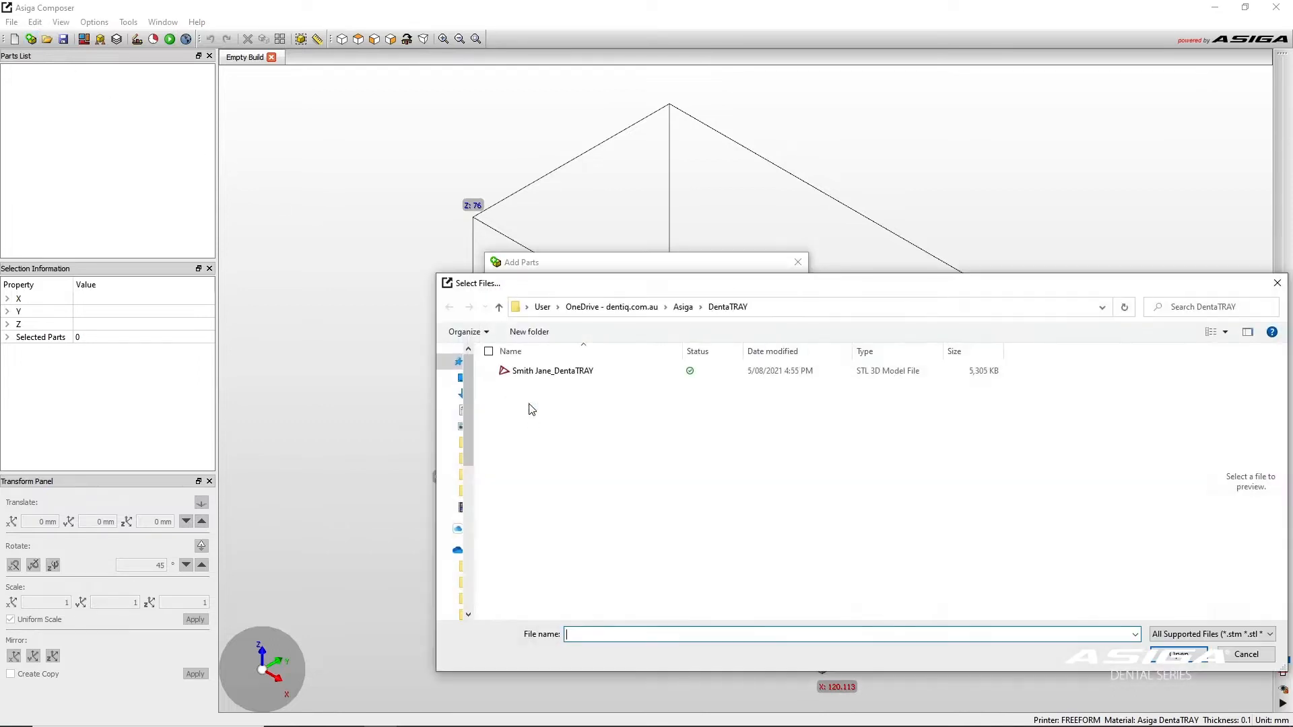
{"action": "left_click", "coordinate": [542, 374]}
{"action": "left_click", "coordinate": [1179, 654]}
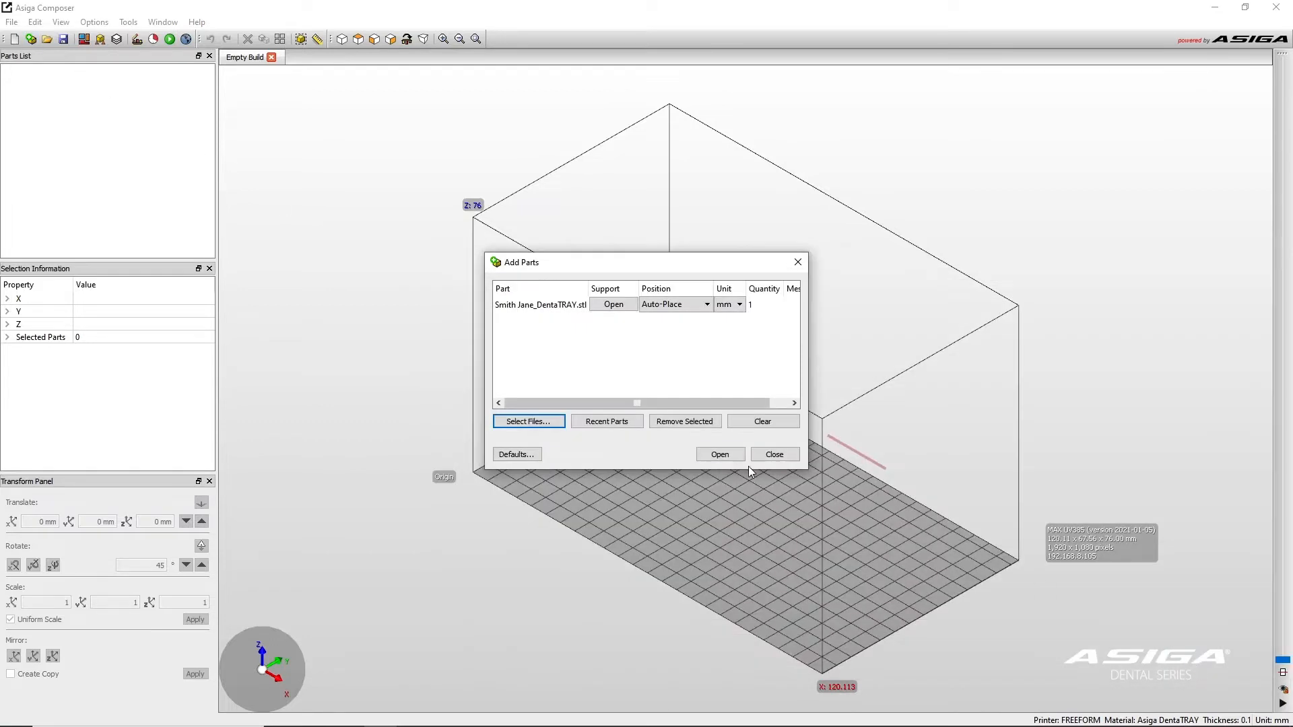
{"action": "left_click", "coordinate": [724, 456]}
{"action": "right_click_drag", "start_coordinate": [725, 454], "coordinate": [602, 394]}
{"action": "left_click", "coordinate": [601, 394]}
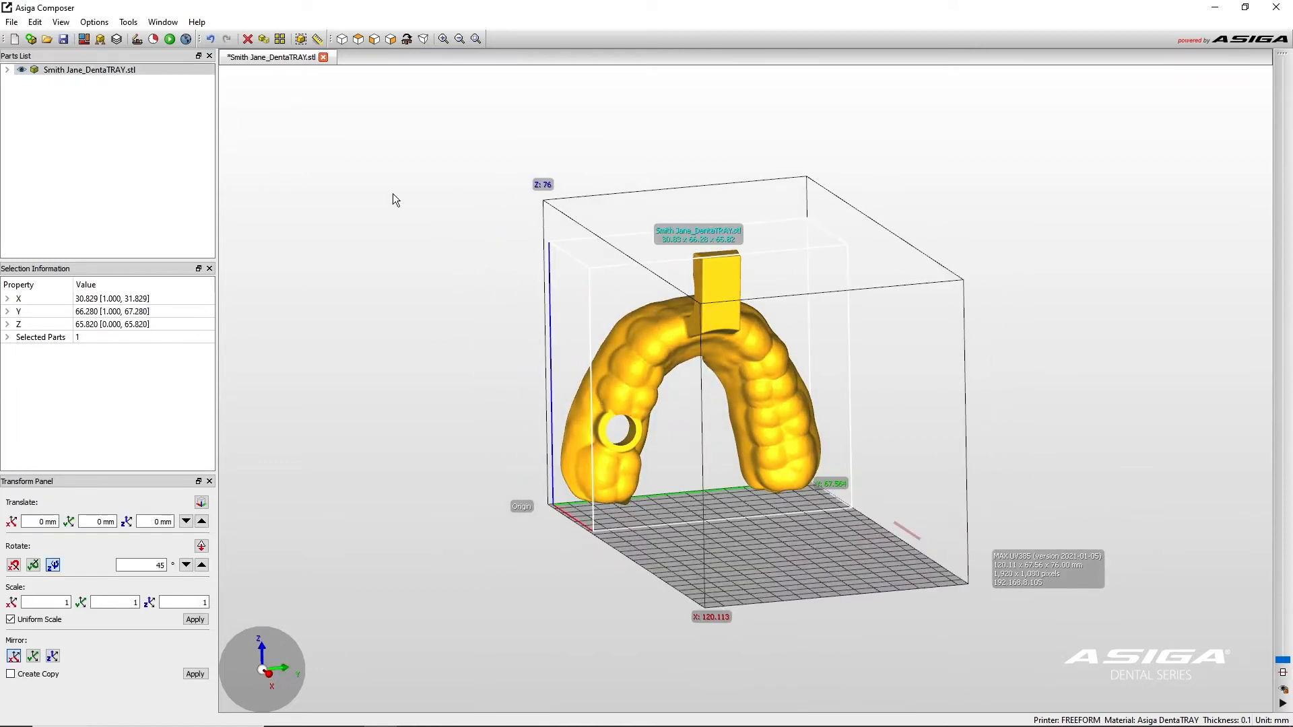
Level all parts on the platform with Auto-Place at a base height of 2 mm, without XY placement
{"action": "left_click", "coordinate": [84, 39]}
{"action": "type", "text": "2"}
{"action": "left_click_drag", "start_coordinate": [617, 257], "coordinate": [363, 248]}
{"action": "left_click", "coordinate": [490, 457]}
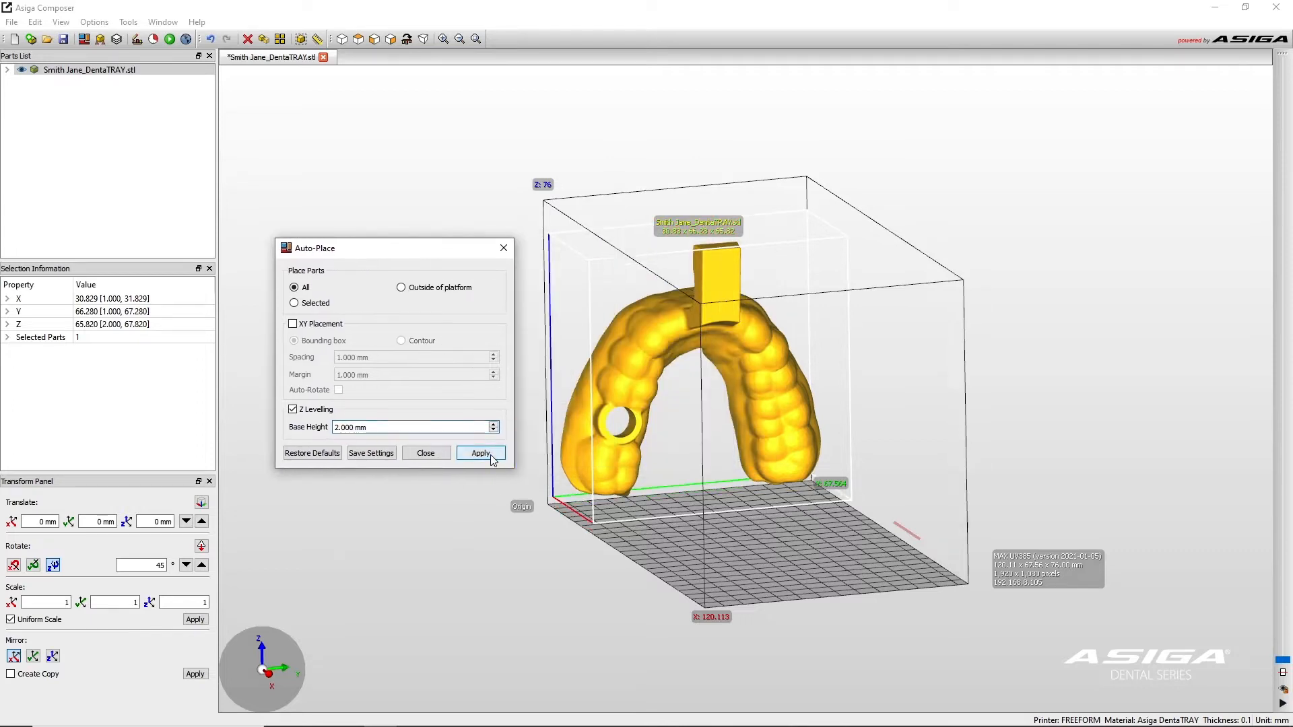
{"action": "left_click", "coordinate": [440, 454]}
Generate supports for all parts with 2 mm height levelling and 3.0 mm support spacing
{"action": "left_click", "coordinate": [100, 38]}
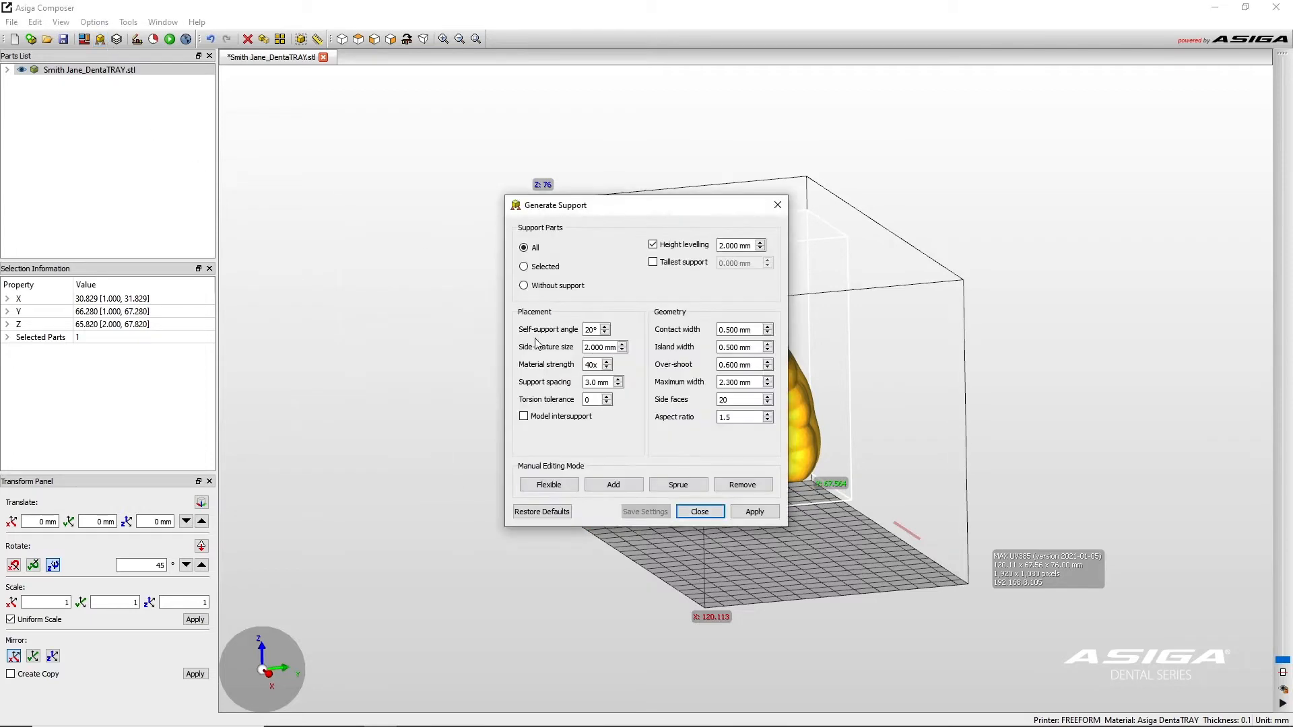
{"action": "left_click", "coordinate": [745, 512]}
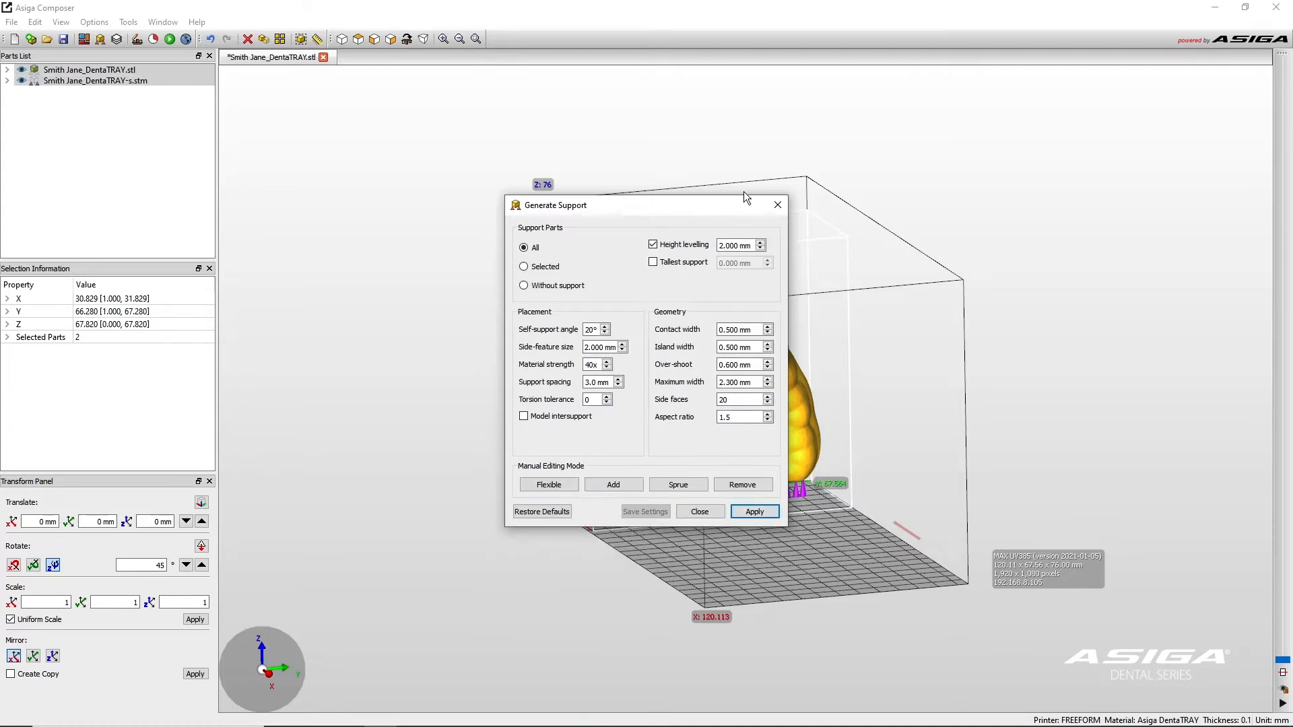
{"action": "left_click", "coordinate": [778, 204]}
{"action": "left_click_drag", "start_coordinate": [839, 513], "coordinate": [809, 489]}
Send all parts to the FREEFORM printer as a build named DentaTRAY, keeping the proposed build parameters
{"action": "left_click", "coordinate": [171, 38]}
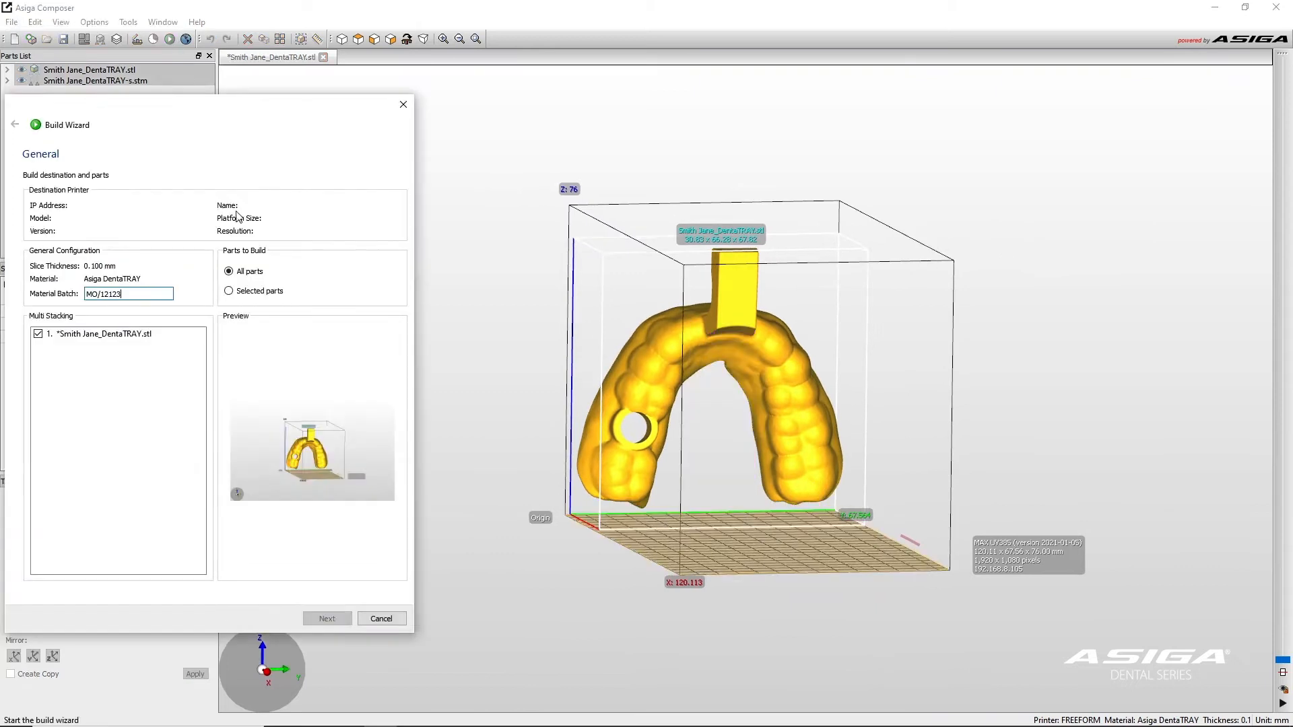
{"action": "left_click", "coordinate": [335, 617]}
{"action": "left_click", "coordinate": [336, 617]}
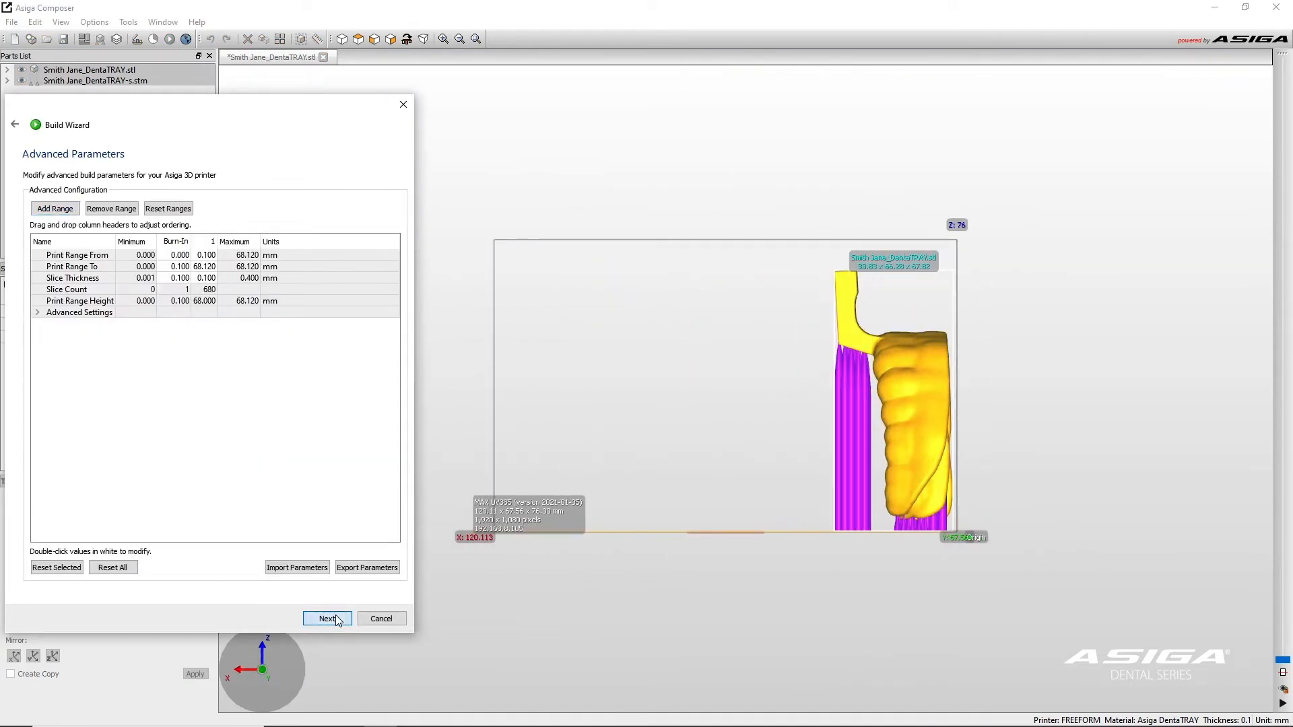
{"action": "left_click", "coordinate": [336, 618]}
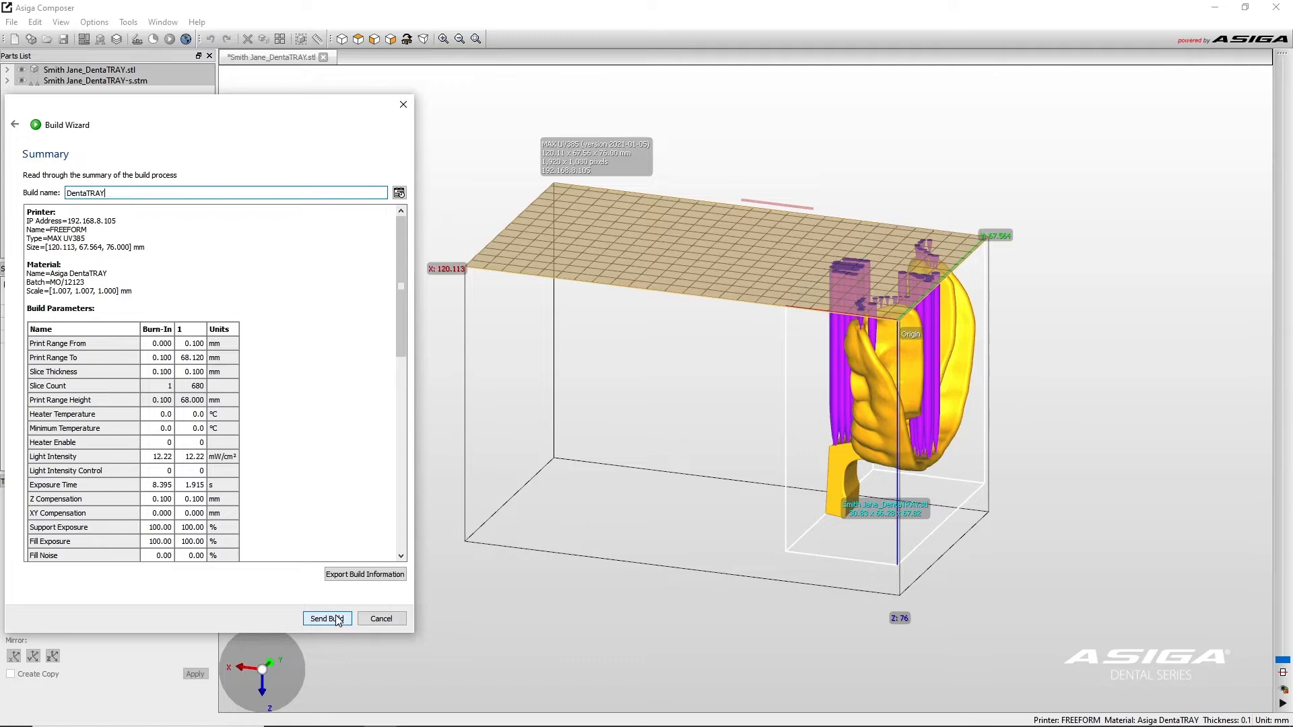
{"action": "left_click", "coordinate": [328, 618]}
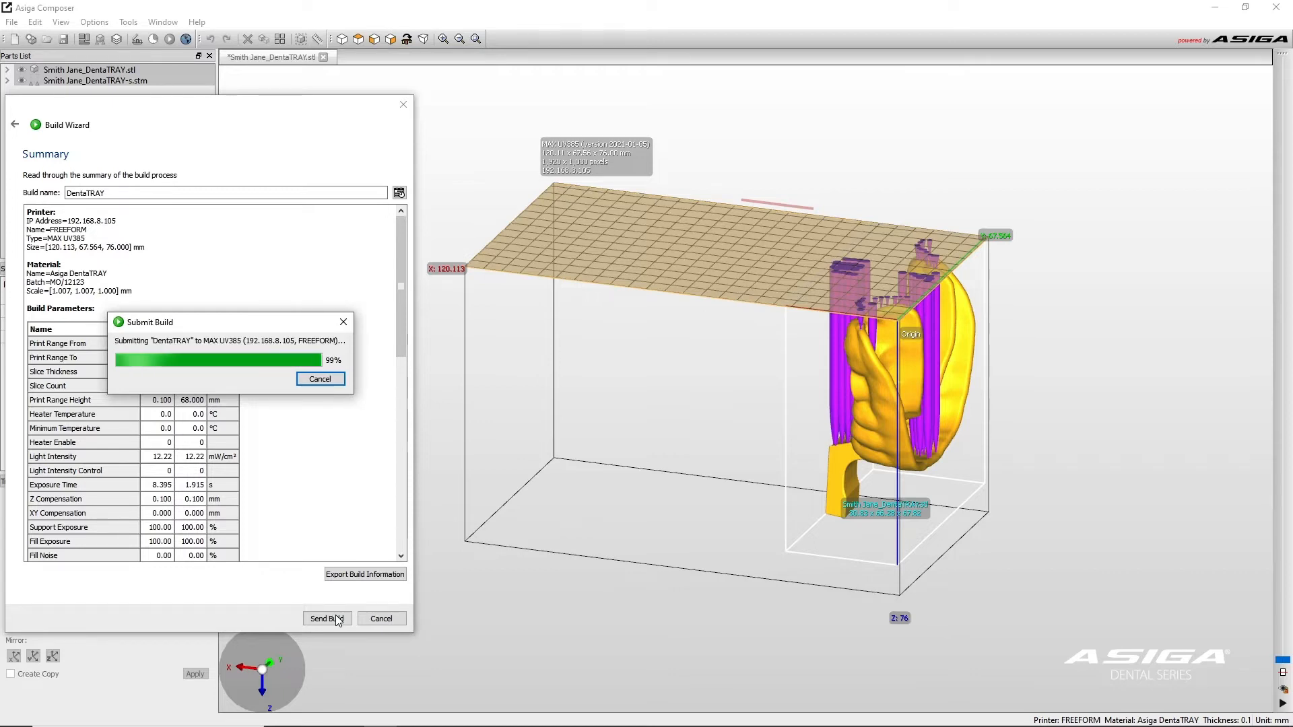
{"action": "left_click", "coordinate": [269, 374]}
{"action": "left_click_drag", "start_coordinate": [354, 631], "coordinate": [1161, 452]}
{"action": "left_click", "coordinate": [1189, 152]}
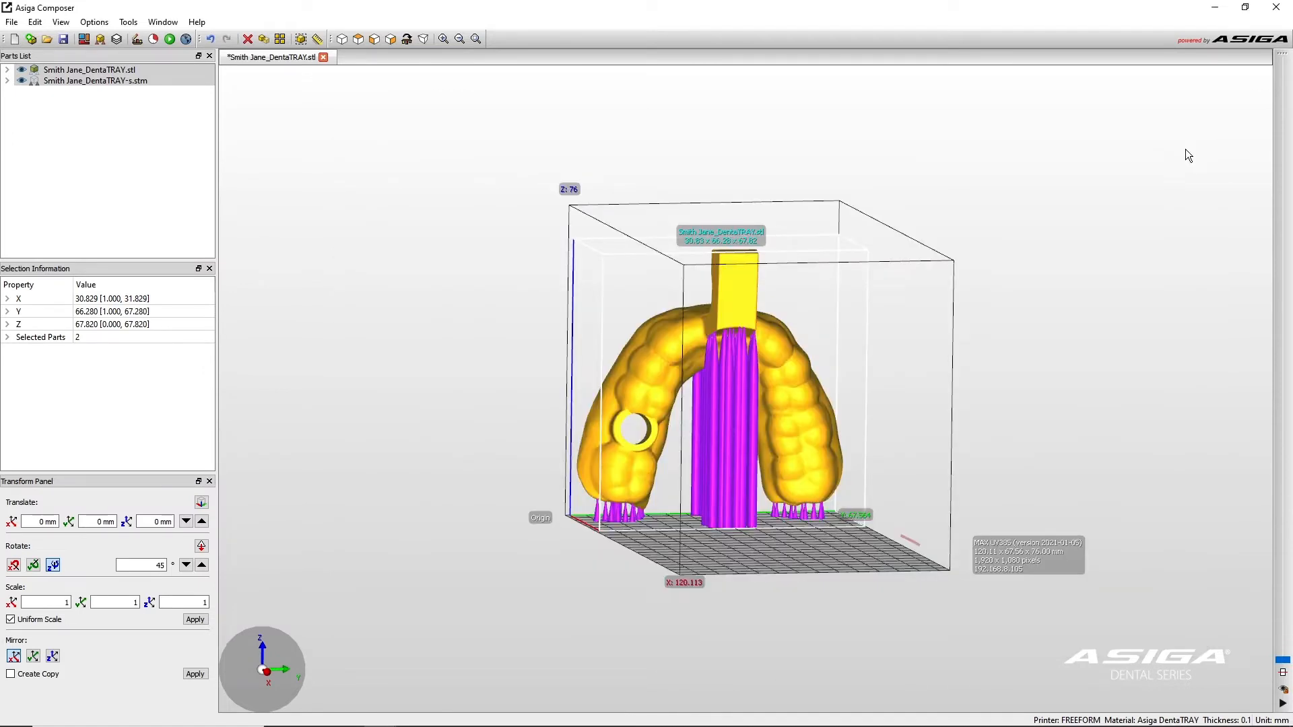